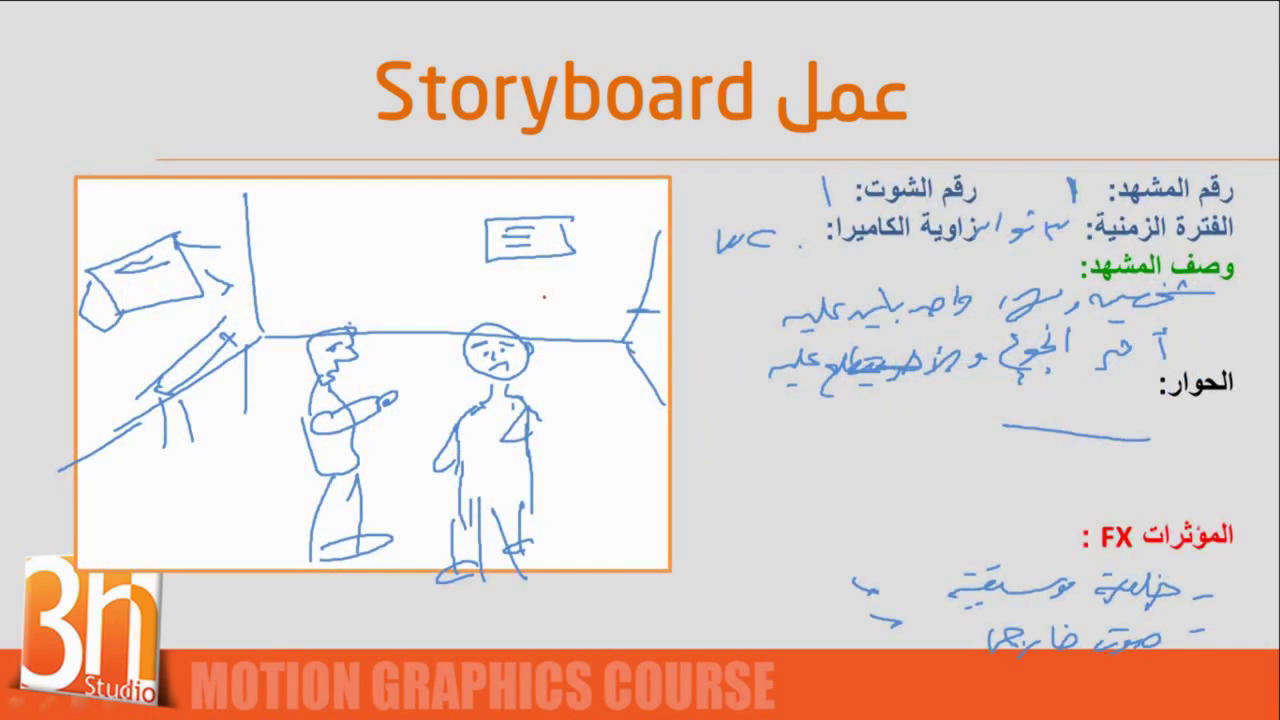
Draw a red box around the right figure's head and retrace its right edge more boldly
{"action": "left_click_drag", "start_coordinate": [565, 292], "coordinate": [426, 432]}
{"action": "mouse_move", "coordinate": [563, 296]}
{"action": "left_mouse_down"}
{"action": "mouse_move", "coordinate": [551, 416]}
{"action": "mouse_move", "coordinate": [417, 422]}
{"action": "left_mouse_up"}
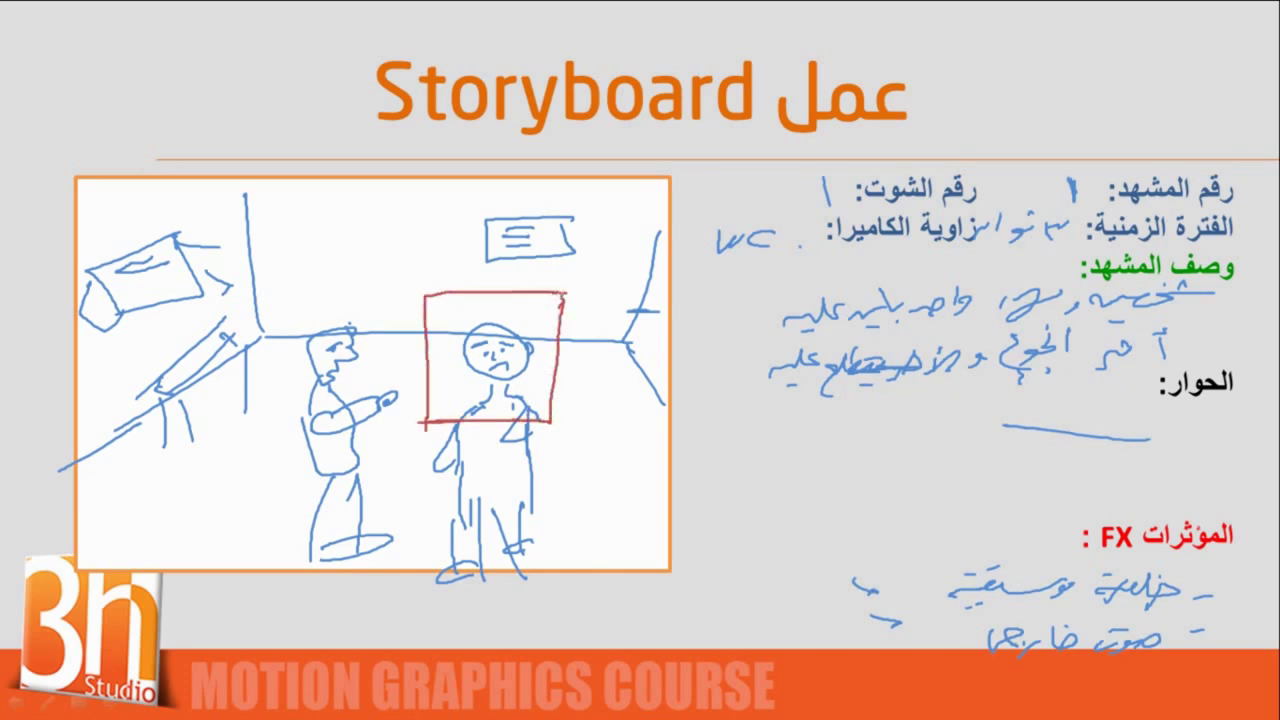
{"action": "left_click_drag", "start_coordinate": [562, 292], "coordinate": [560, 326]}
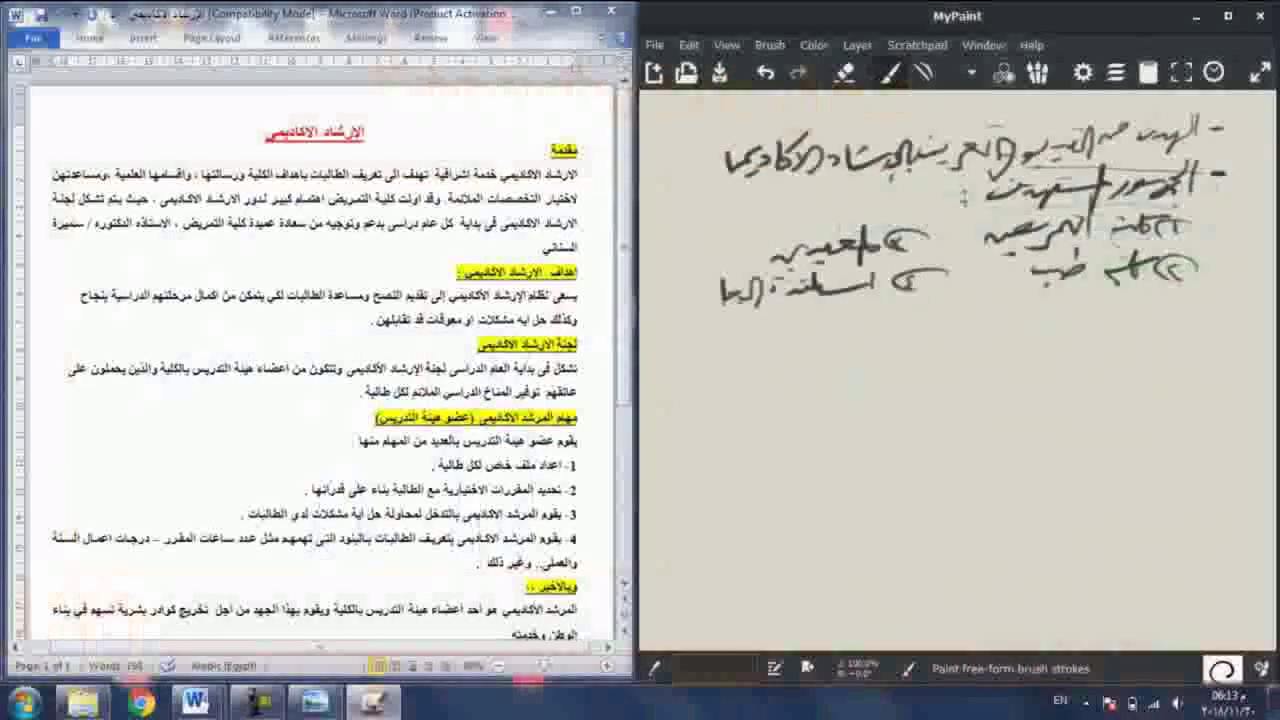
Extend the Arabic note, brush a long stroke across the canvas and undo it, then reshape the upper curve
{"action": "left_click_drag", "start_coordinate": [720, 288], "coordinate": [667, 300]}
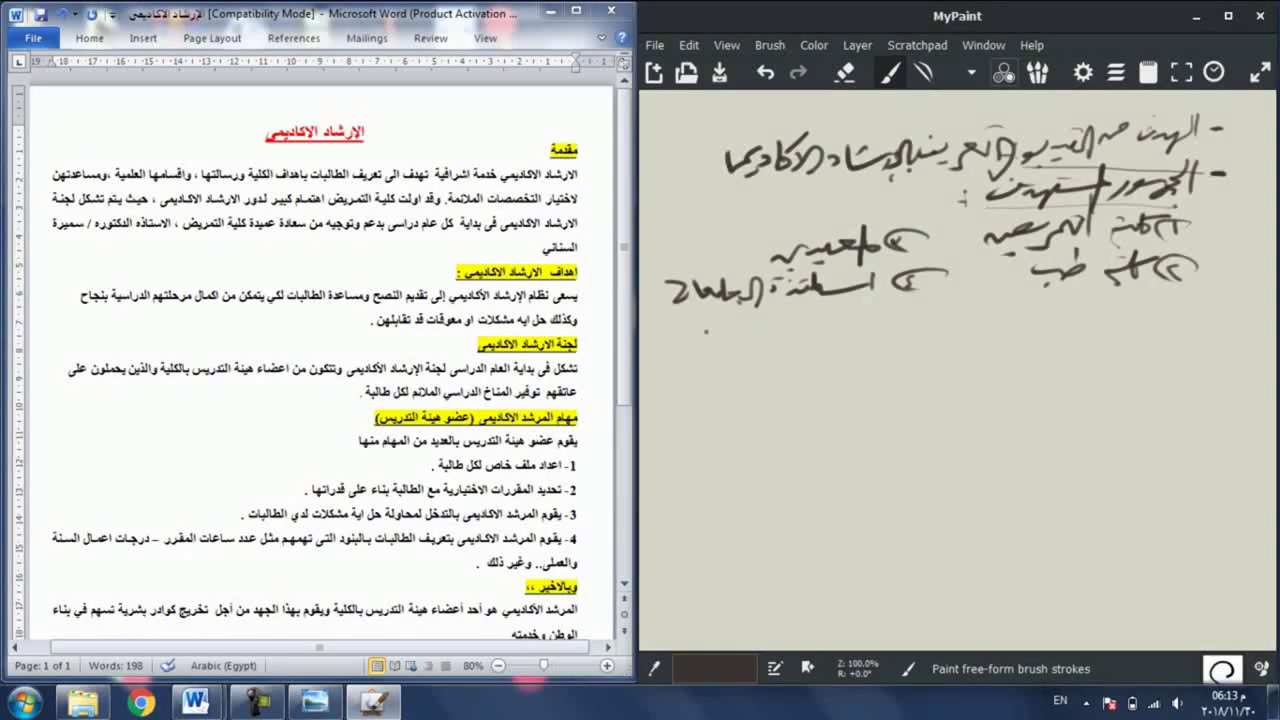
{"action": "left_click_drag", "start_coordinate": [654, 318], "coordinate": [1217, 366]}
{"action": "key", "text": "ctrl+z"}
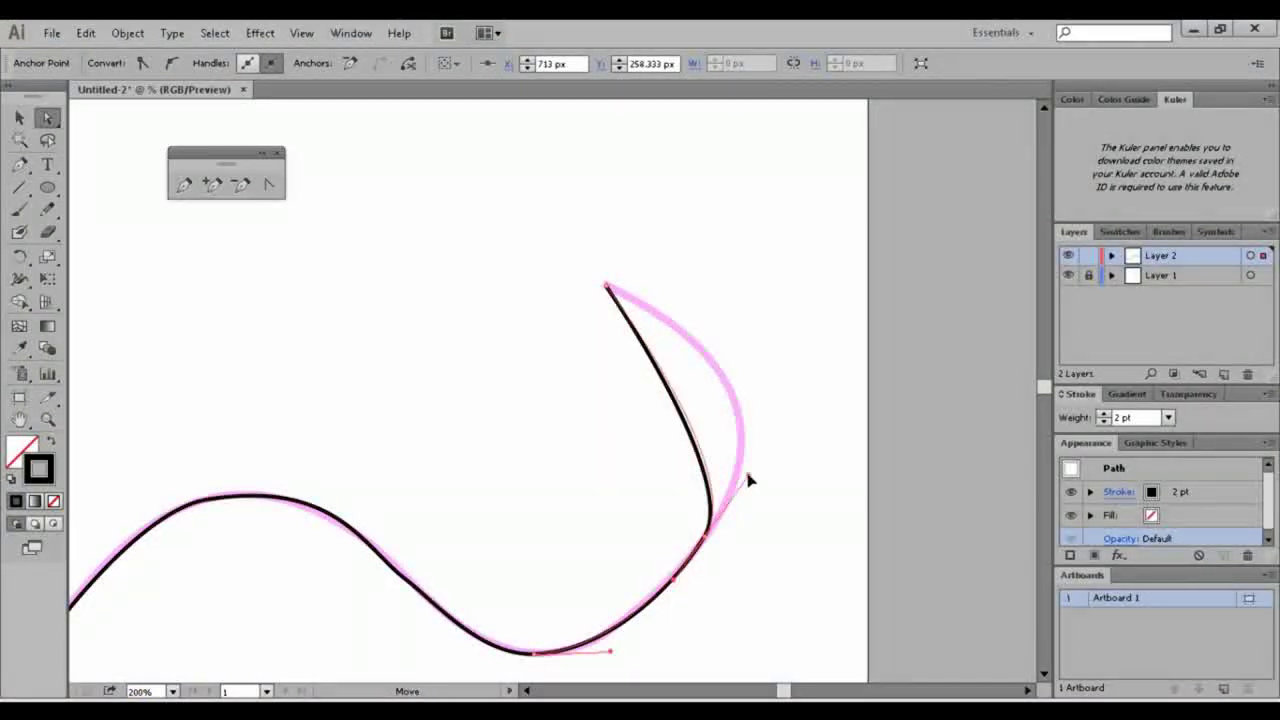
{"action": "left_click_drag", "start_coordinate": [742, 486], "coordinate": [831, 383]}
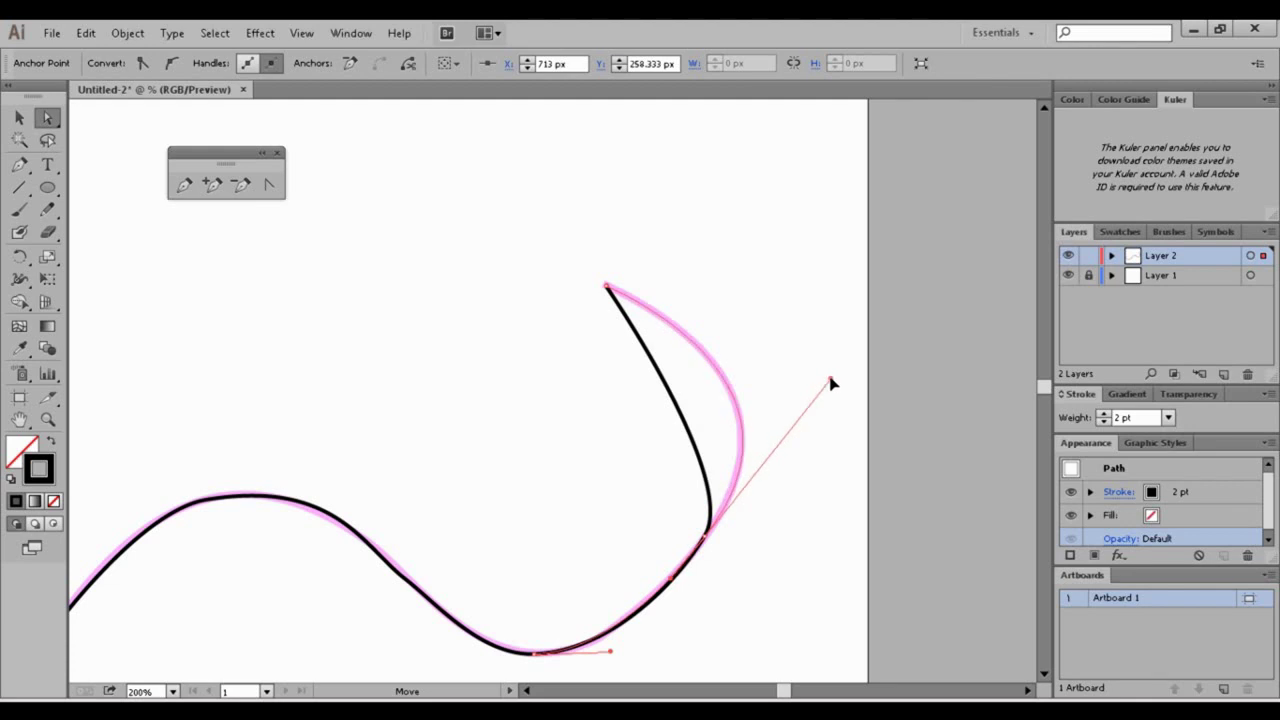
Reshape the wave by making its bottom point a sharp corner and angling the right handle
{"action": "mouse_move", "coordinate": [474, 577]}
{"action": "left_mouse_down"}
{"action": "mouse_move", "coordinate": [611, 431]}
{"action": "mouse_move", "coordinate": [644, 511]}
{"action": "left_mouse_up"}
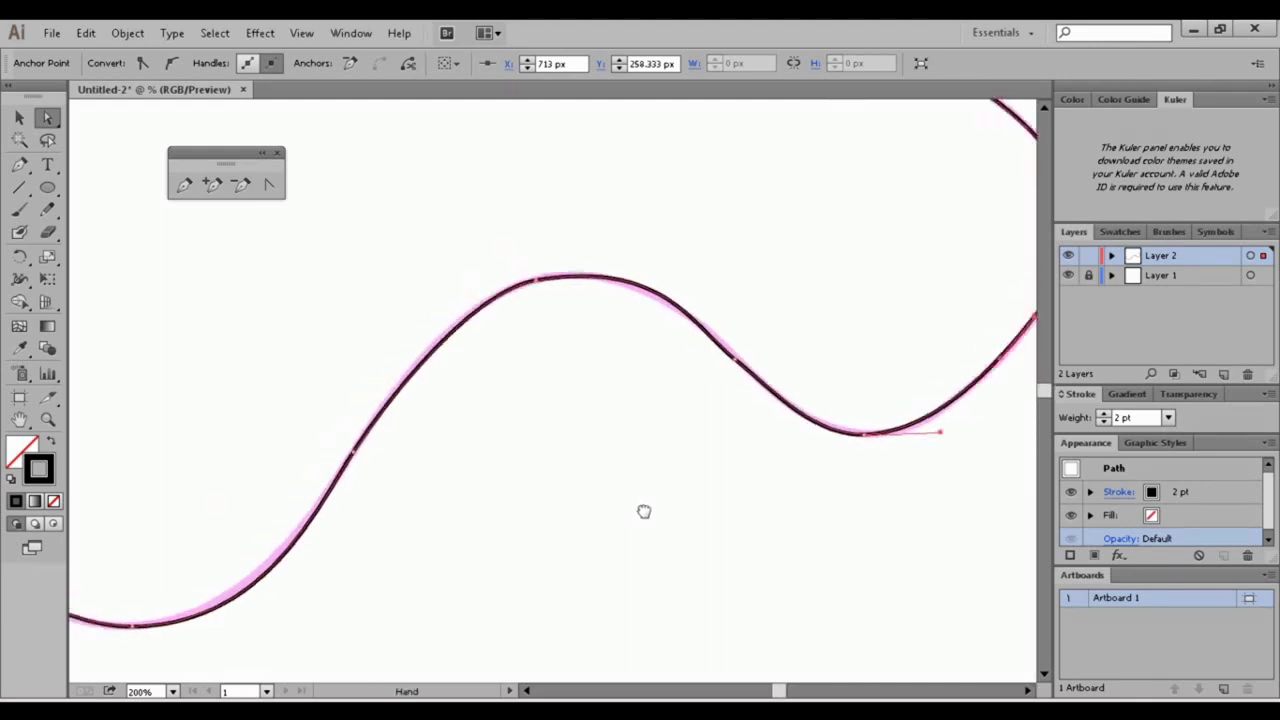
{"action": "left_click", "coordinate": [700, 320]}
{"action": "scroll", "coordinate": [777, 334], "scroll_direction": "up", "scroll_amount": 4}
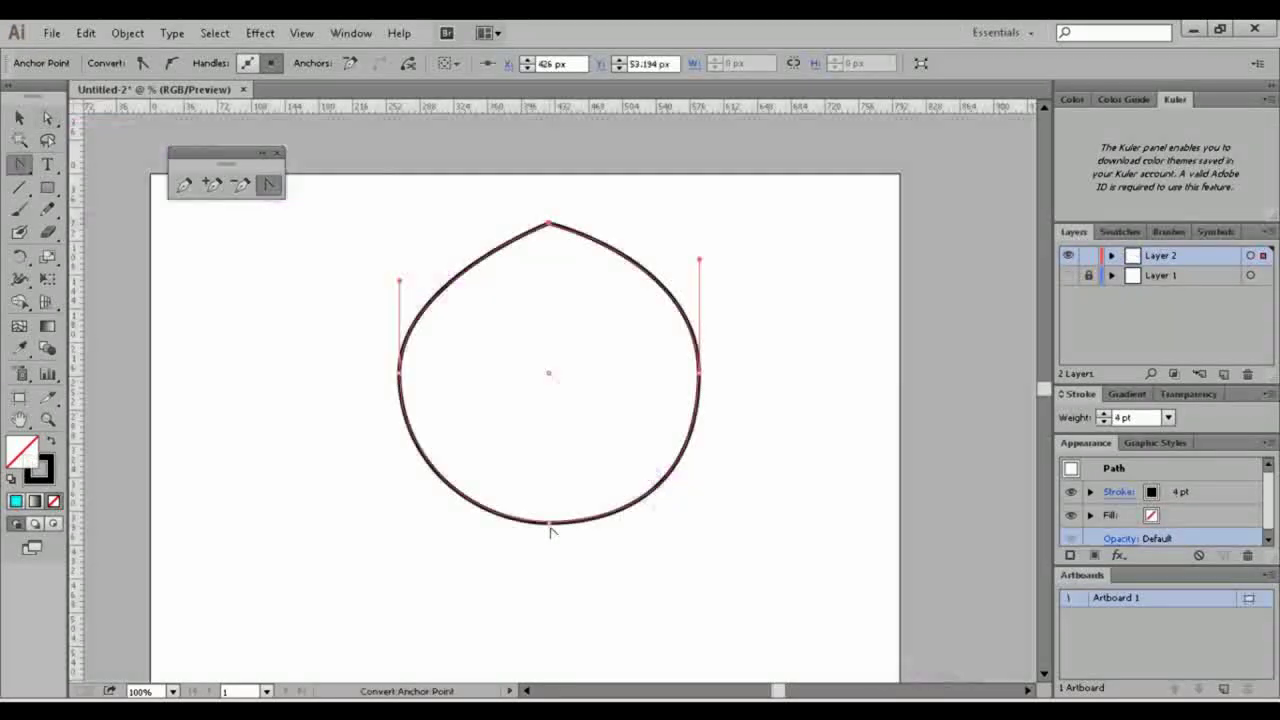
{"action": "left_click", "coordinate": [549, 524]}
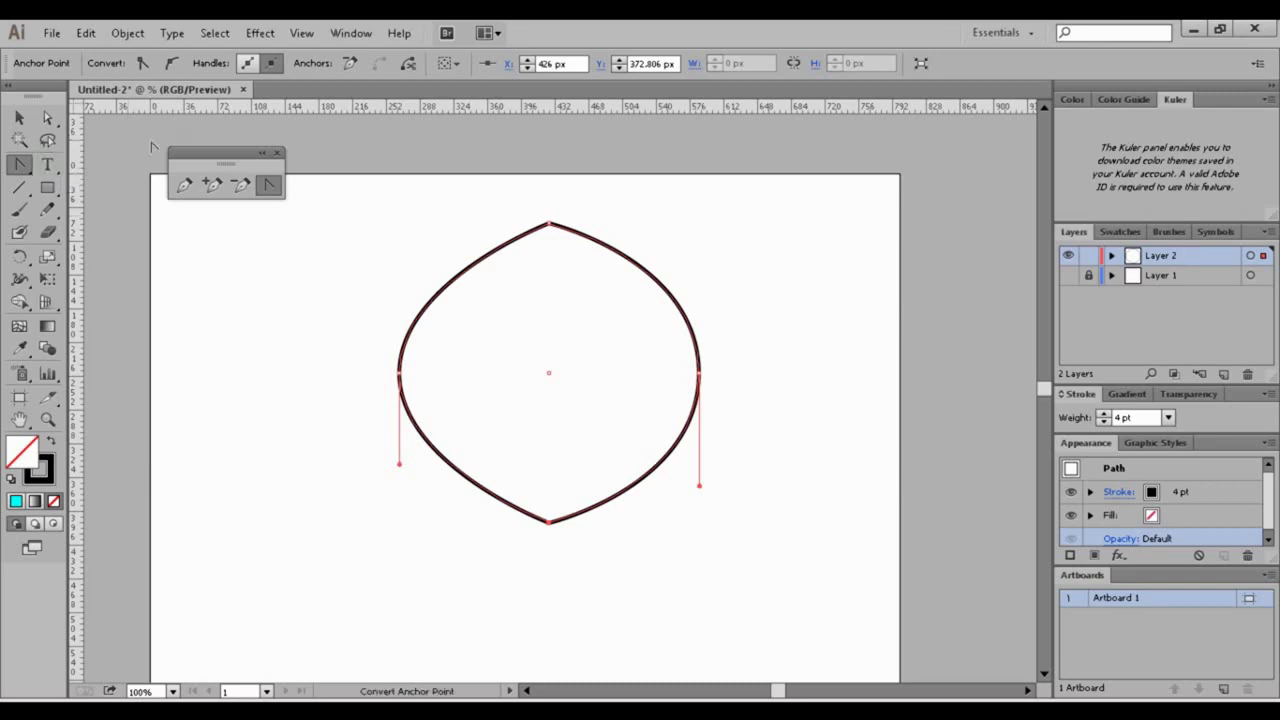
{"action": "left_click", "coordinate": [49, 118]}
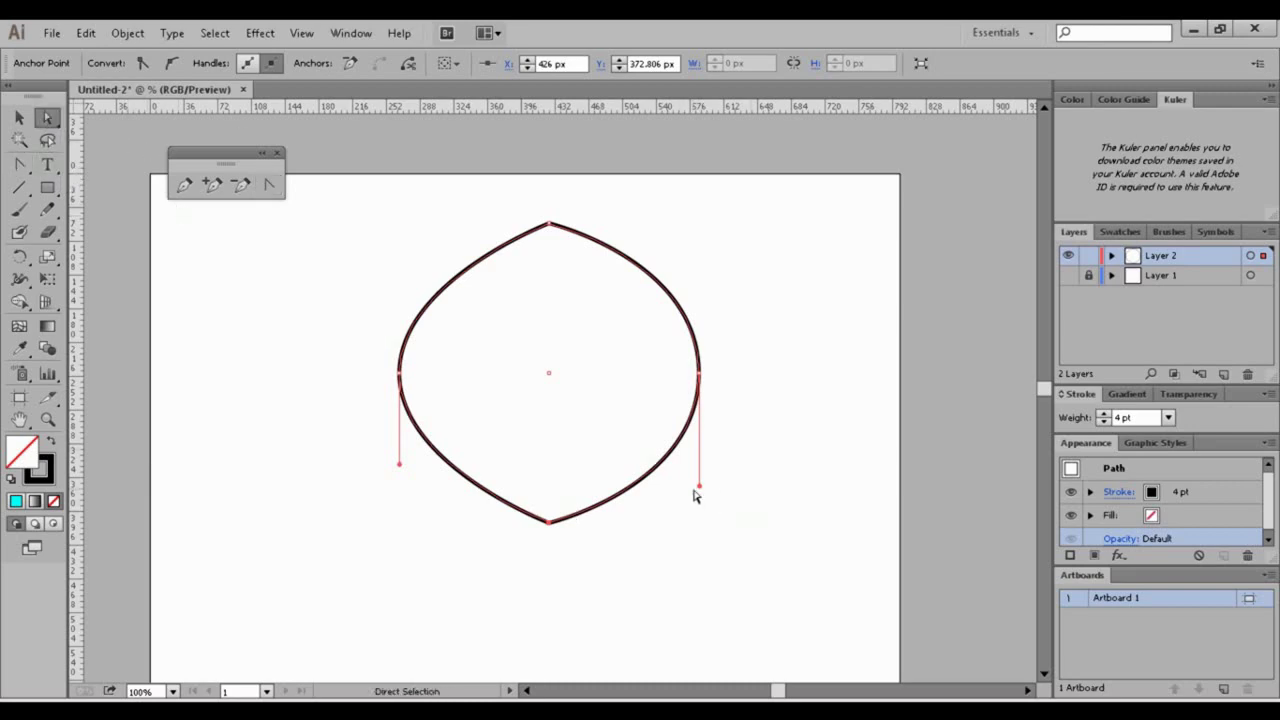
{"action": "left_click_drag", "start_coordinate": [700, 492], "coordinate": [658, 489]}
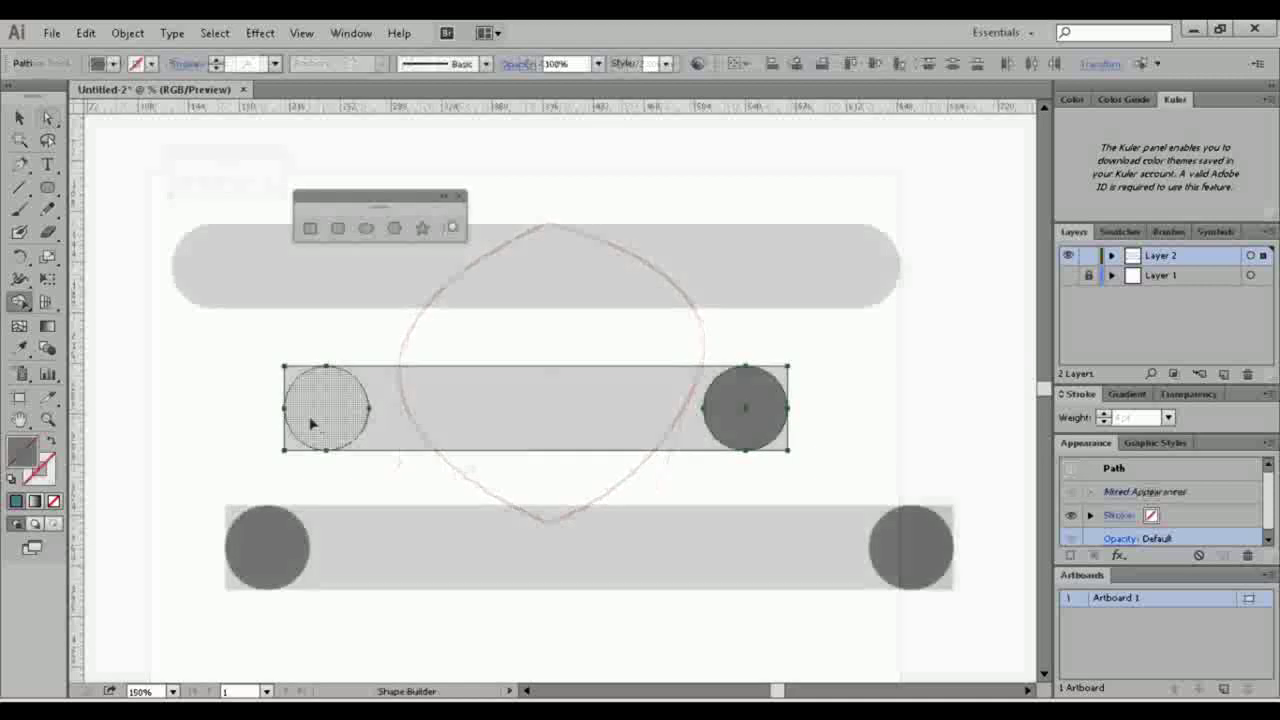
Remove both circles and their corner pieces from the middle bar to leave concave notches
{"action": "left_click", "coordinate": [311, 420], "text": "alt"}
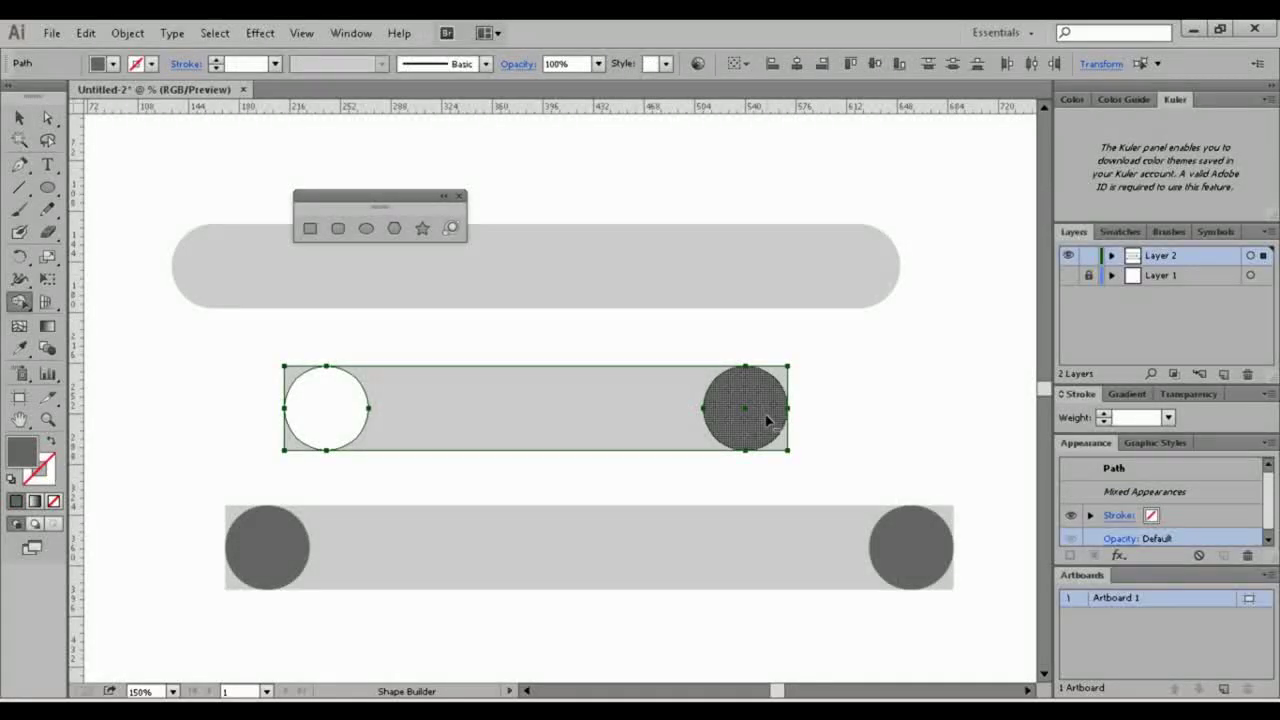
{"action": "left_click", "coordinate": [764, 416], "text": "alt"}
{"action": "left_click", "coordinate": [784, 384], "text": "alt"}
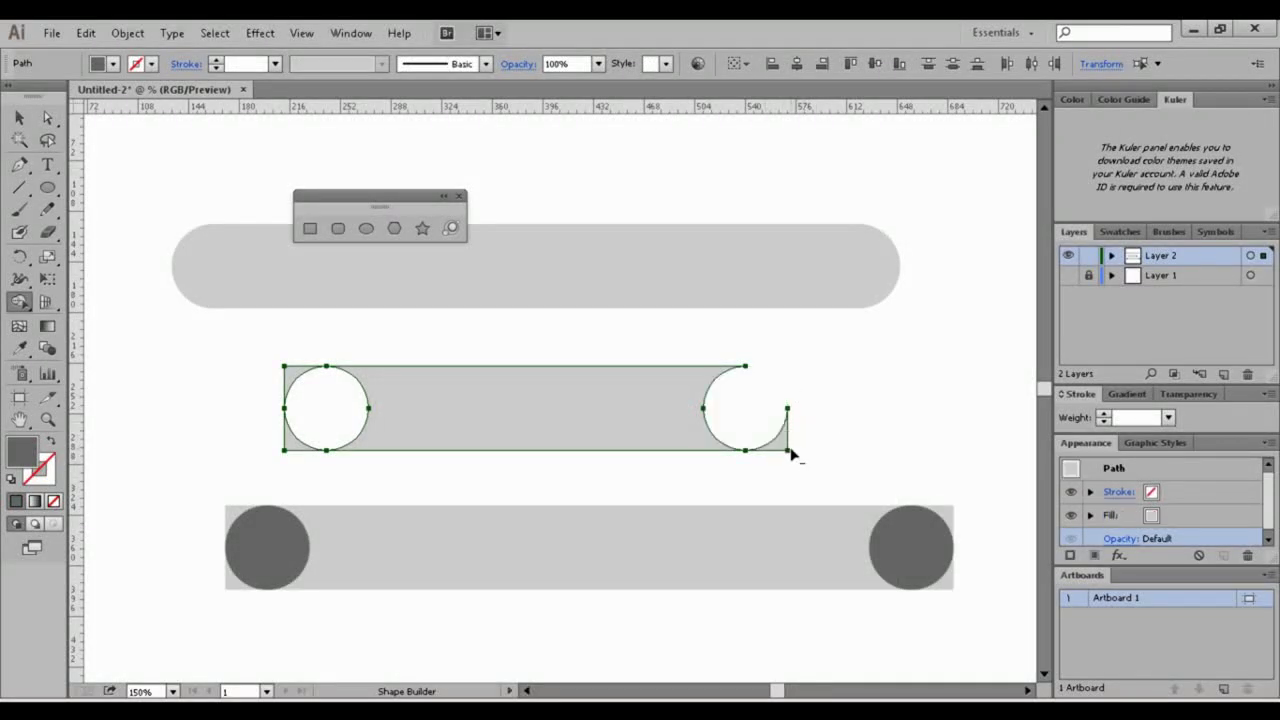
{"action": "left_click", "coordinate": [784, 449], "text": "alt"}
{"action": "left_click", "coordinate": [288, 378], "text": "alt"}
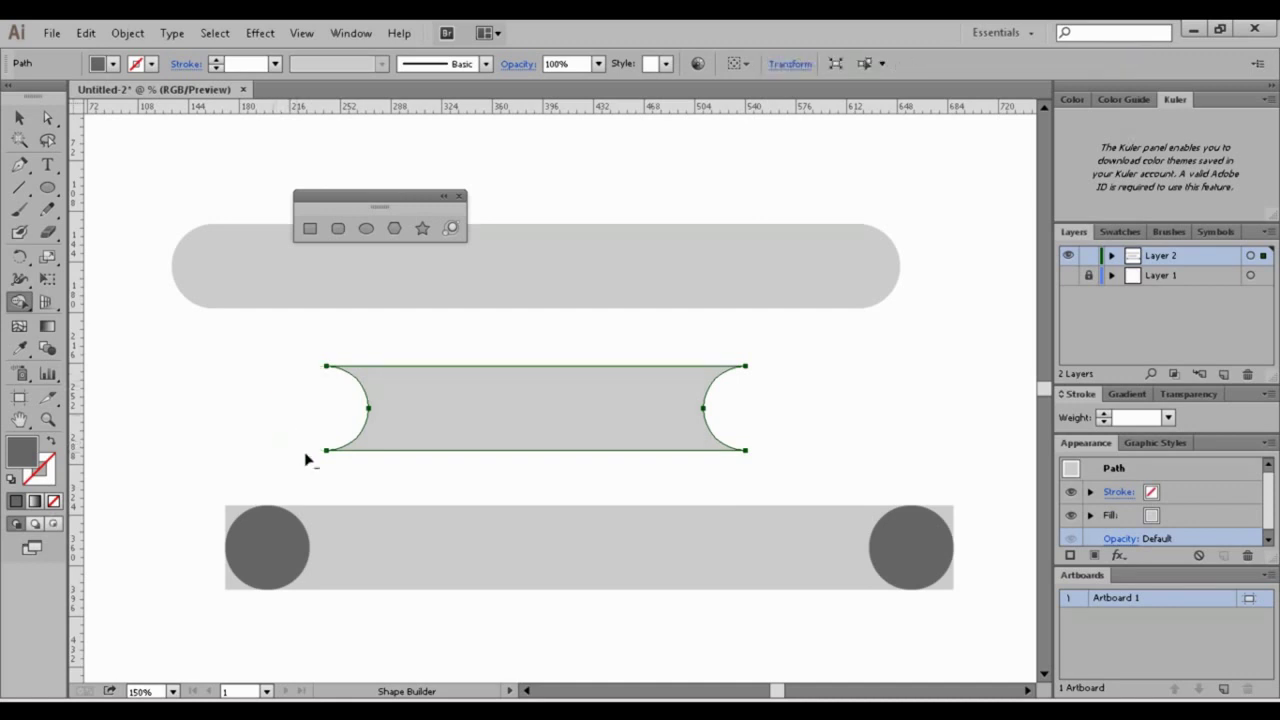
Move the notched bar up toward the top bar
{"action": "left_click", "coordinate": [18, 120]}
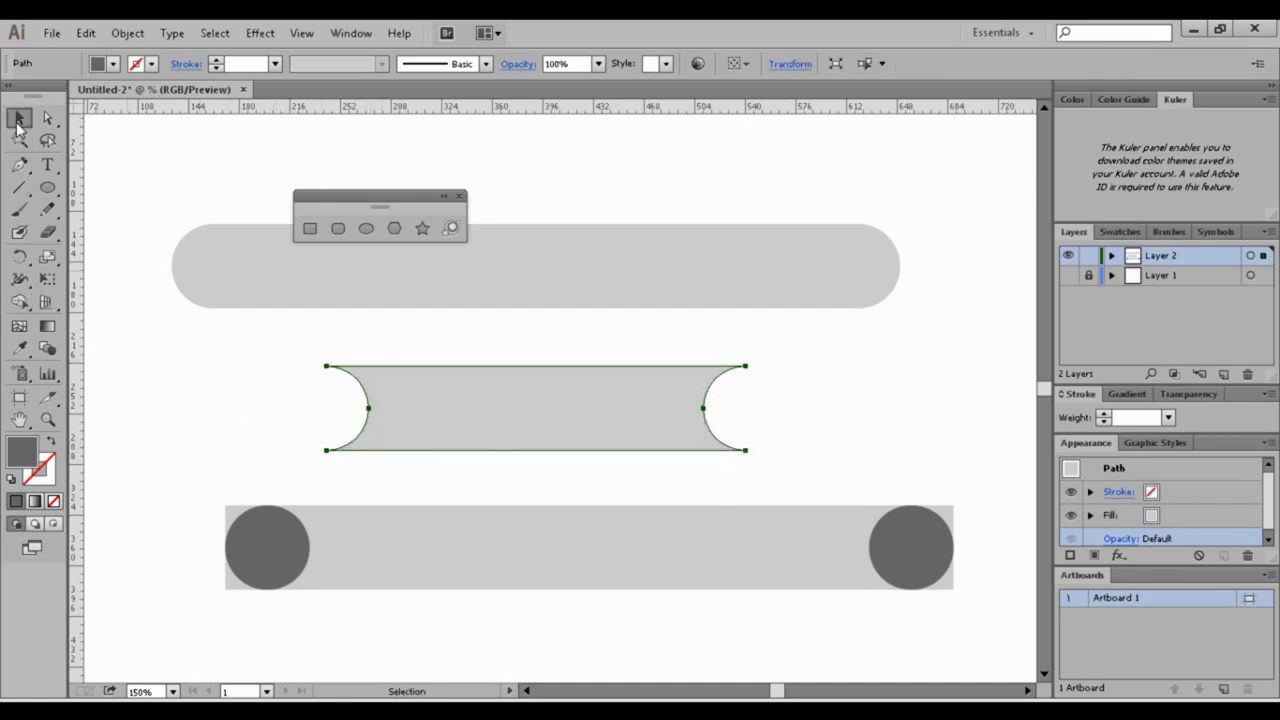
{"action": "left_click", "coordinate": [213, 433]}
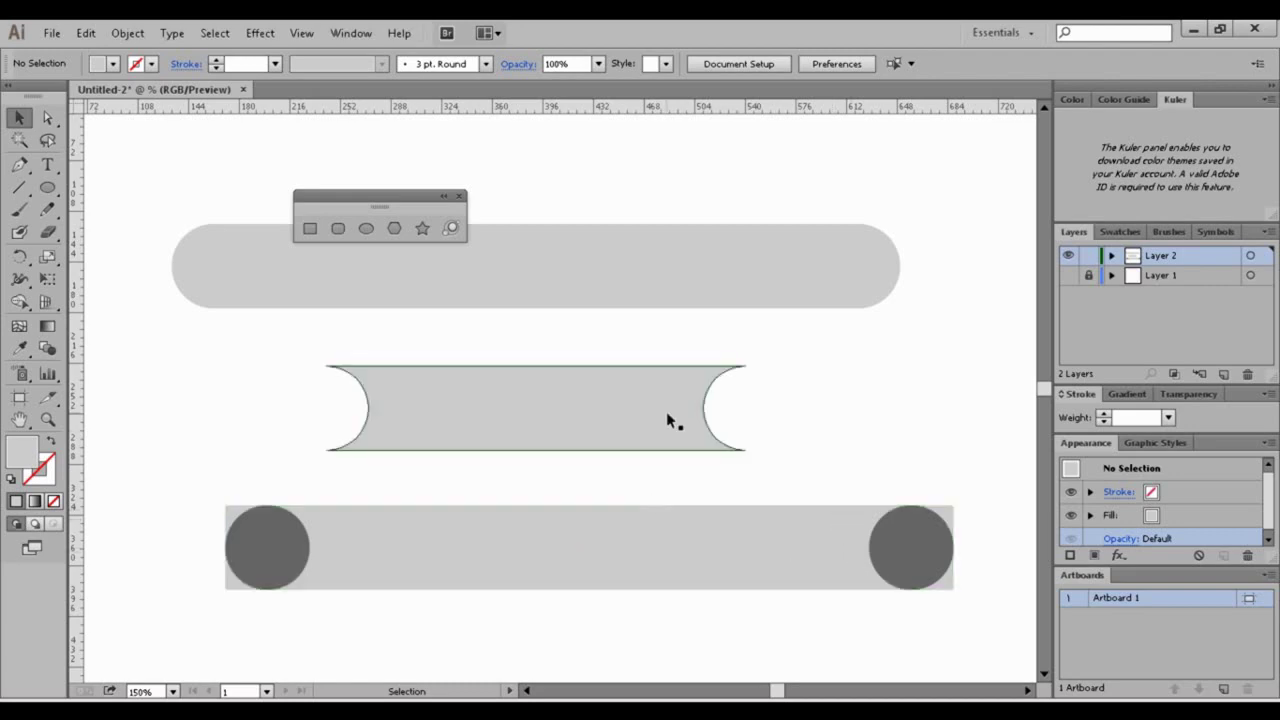
{"action": "mouse_move", "coordinate": [669, 424]}
{"action": "left_mouse_down"}
{"action": "mouse_move", "coordinate": [697, 363]}
{"action": "mouse_move", "coordinate": [714, 363]}
{"action": "left_mouse_up"}
Repeat the rotated circle copy around the centre with Ctrl+D, then zoom out to fit the artboard
{"action": "left_click", "coordinate": [834, 417]}
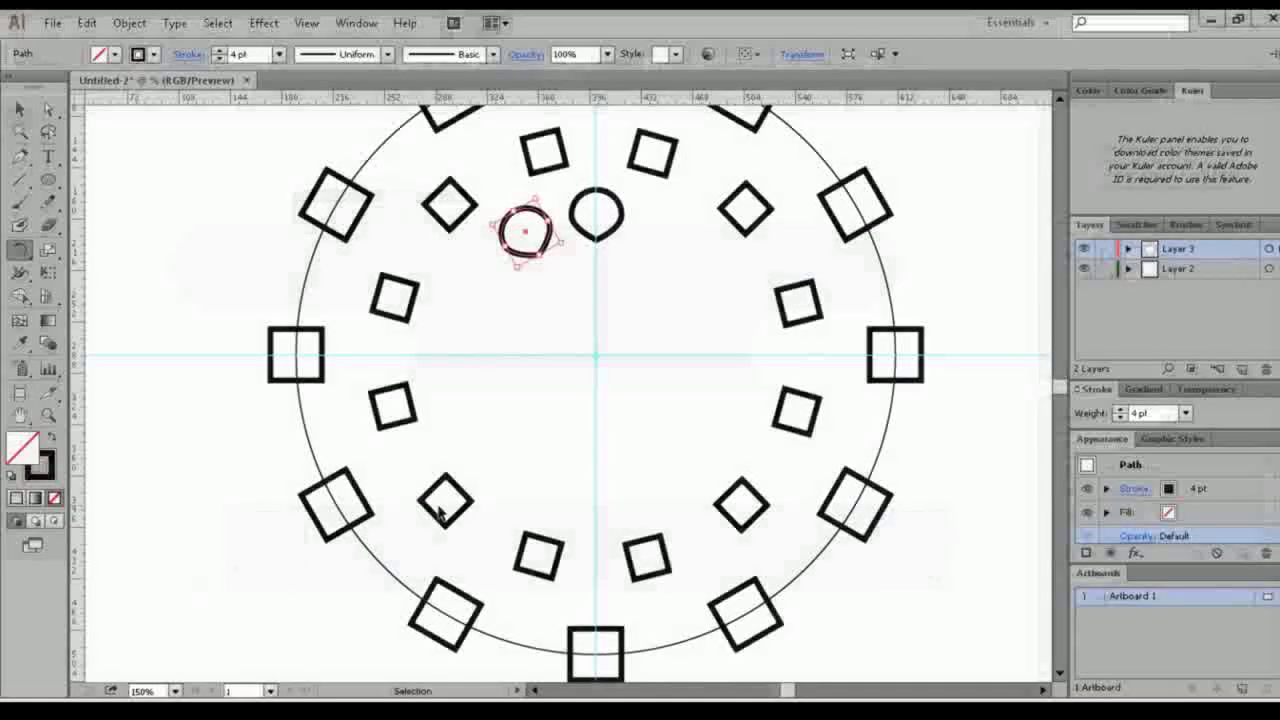
{"action": "key", "text": "ctrl+d"}
{"action": "key", "text": "ctrl+d"}
{"action": "key", "text": "ctrl+d"}
{"action": "key", "text": "ctrl+d"}
{"action": "key", "text": "ctrl+d"}
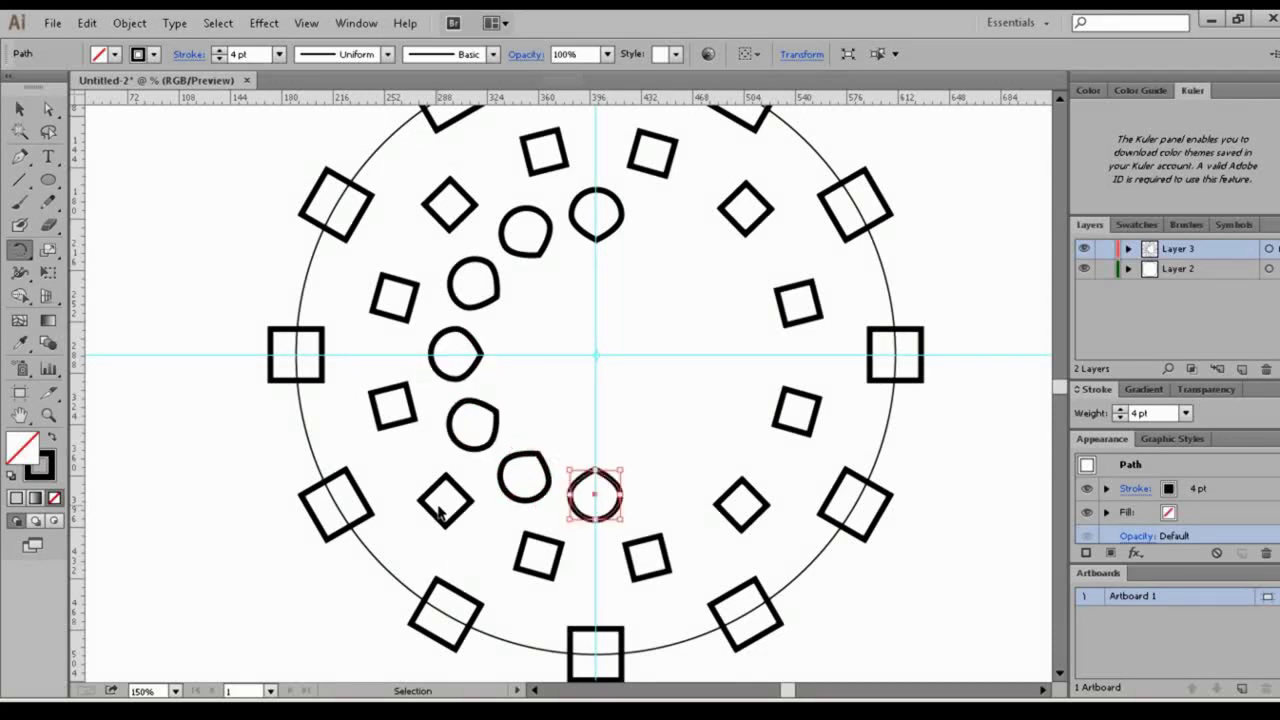
{"action": "key", "text": "ctrl+d"}
{"action": "key", "text": "ctrl+d"}
{"action": "key", "text": "ctrl+d"}
{"action": "key", "text": "ctrl+d"}
{"action": "key", "text": "ctrl+d"}
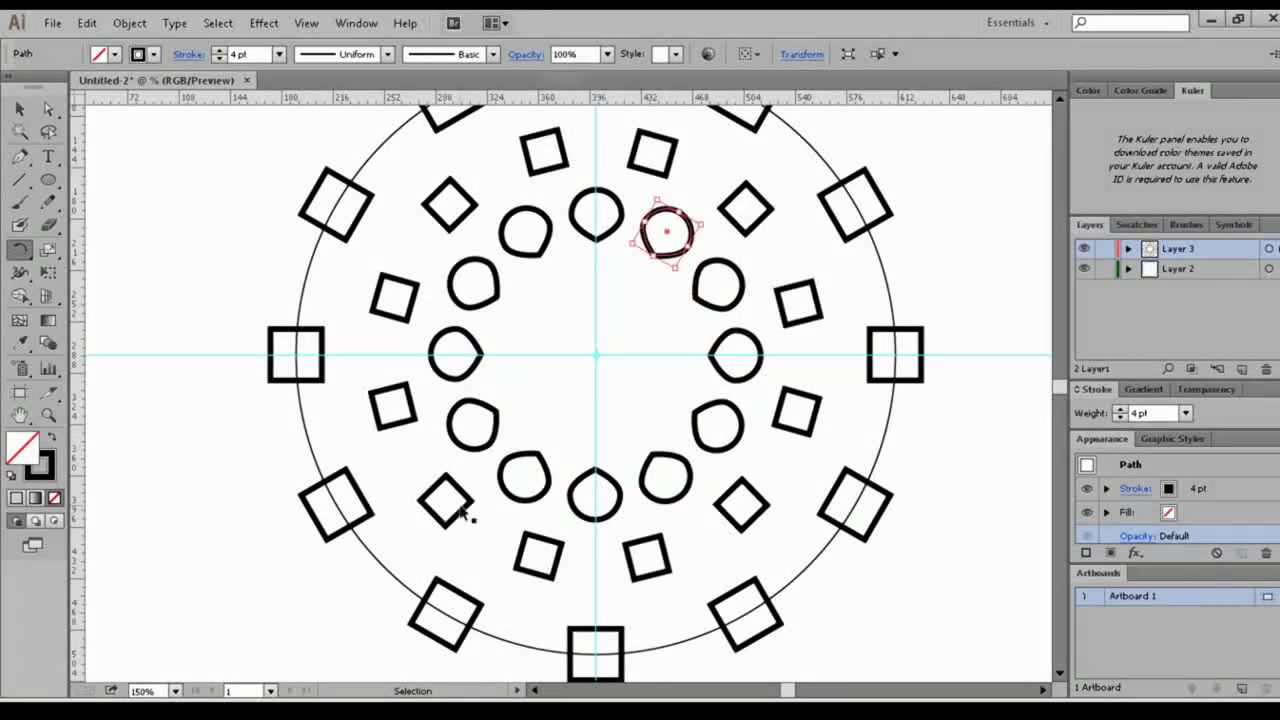
{"action": "key", "text": "v"}
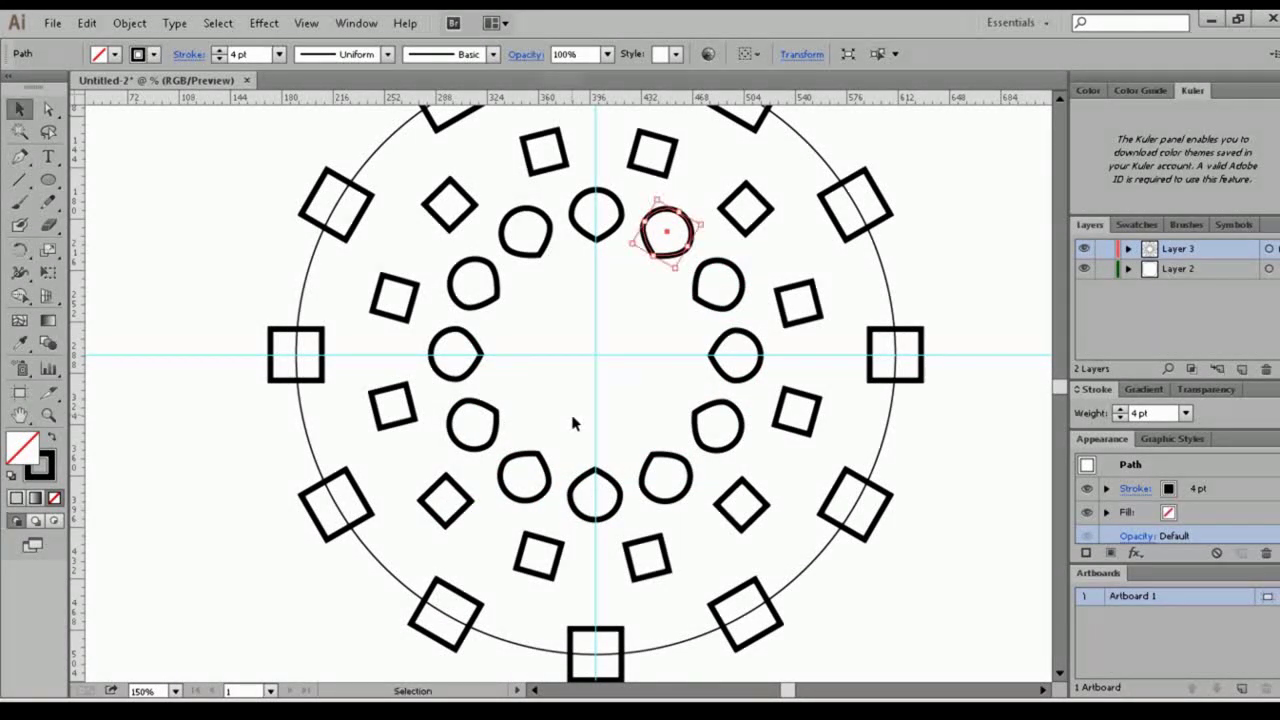
{"action": "left_click", "coordinate": [666, 412]}
{"action": "key", "text": "ctrl+minus"}
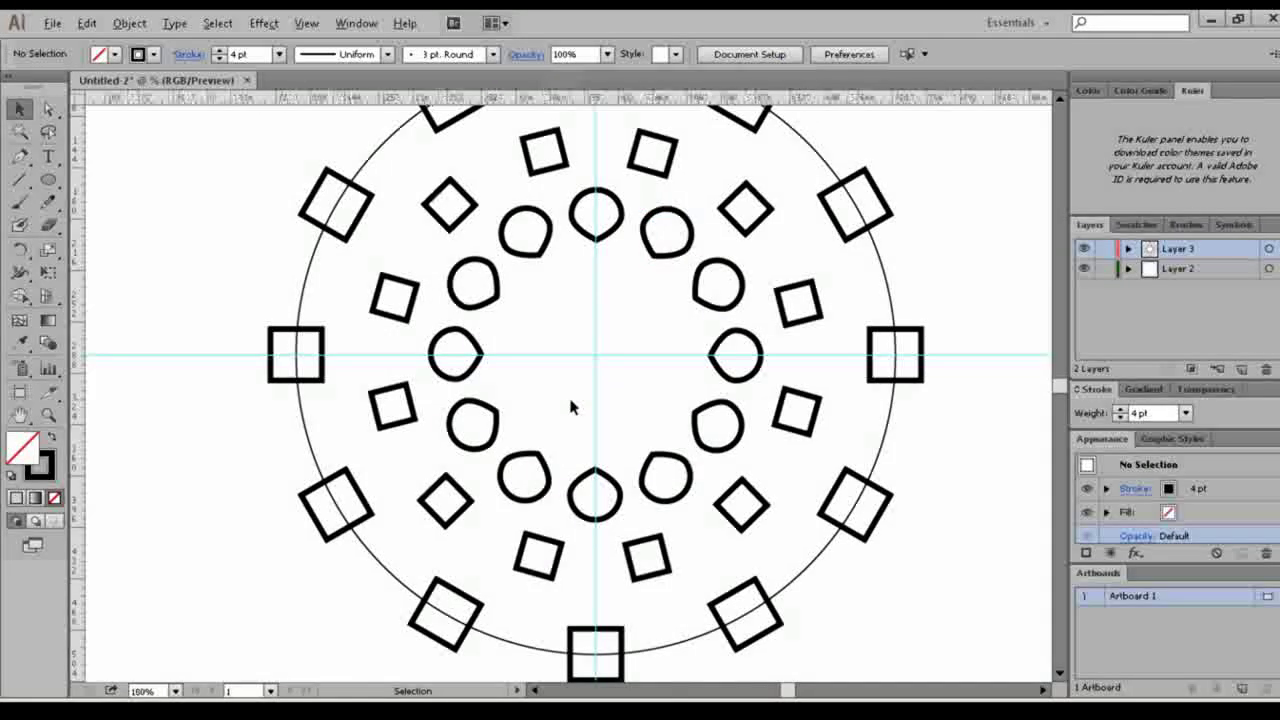
{"action": "key", "text": "ctrl+minus"}
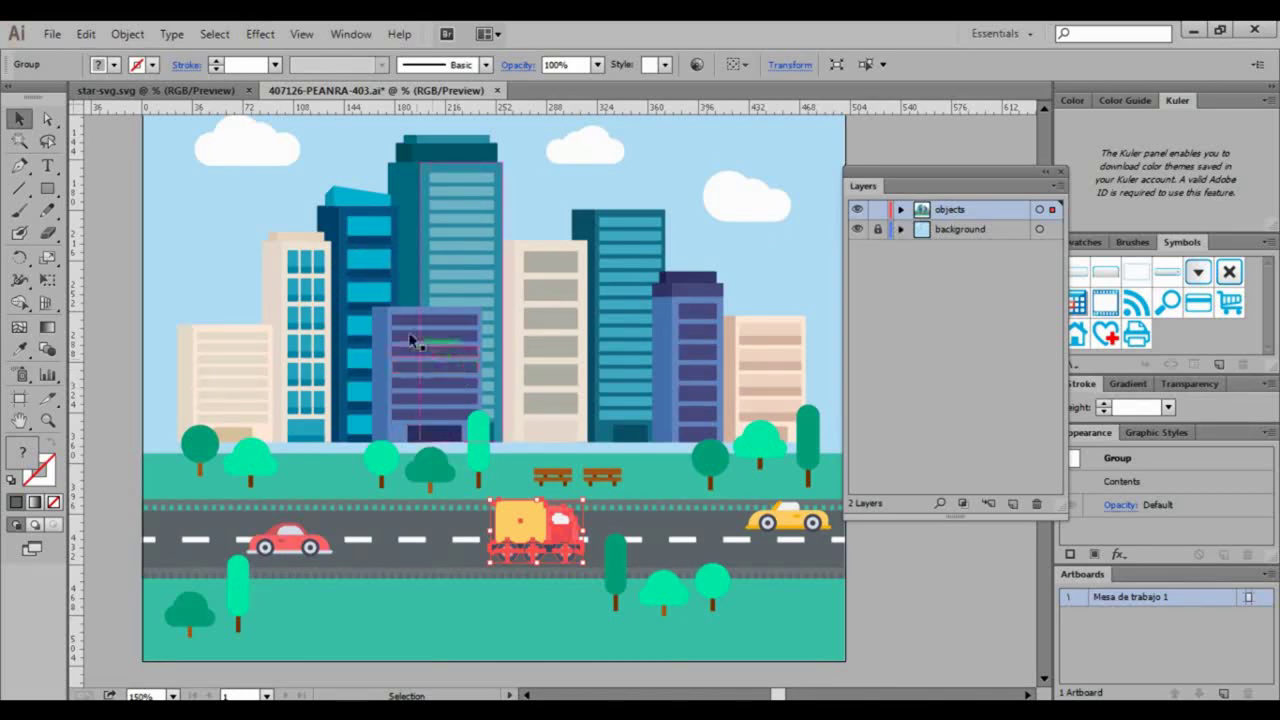
Select the buildings group and expand the objects layer to list its group and path sublayers
{"action": "left_click", "coordinate": [462, 253]}
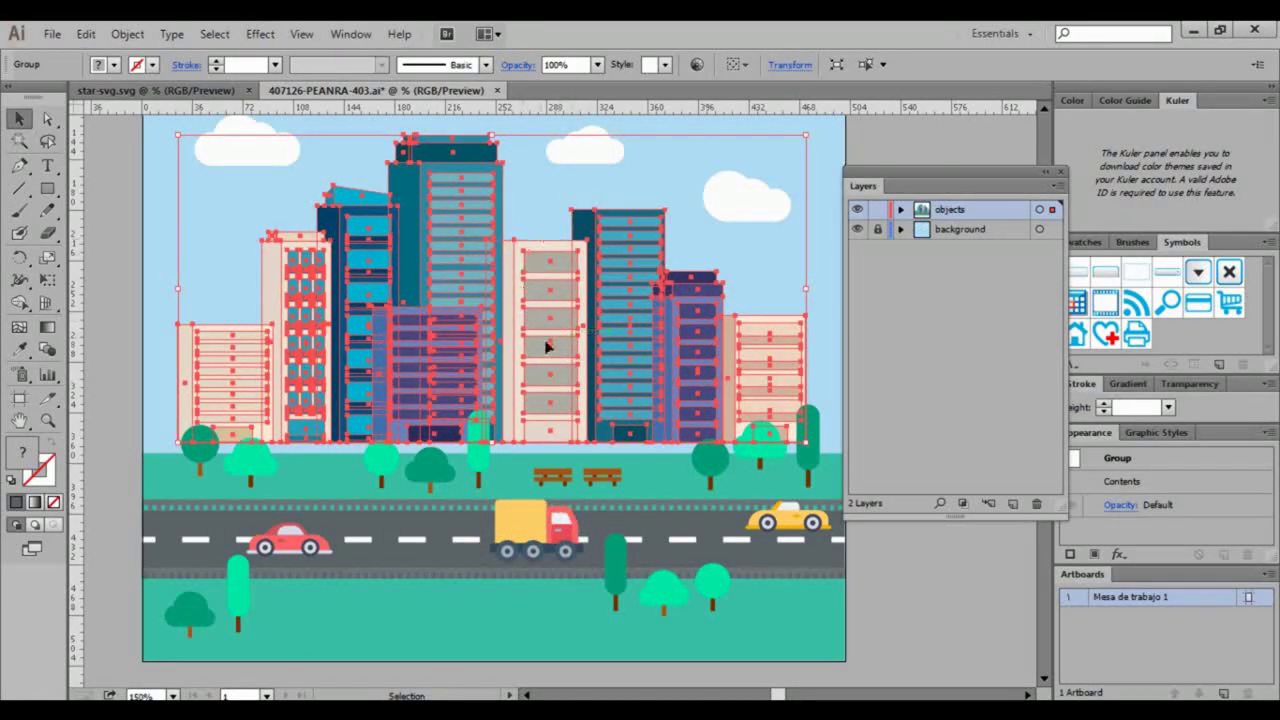
{"action": "left_click", "coordinate": [900, 209]}
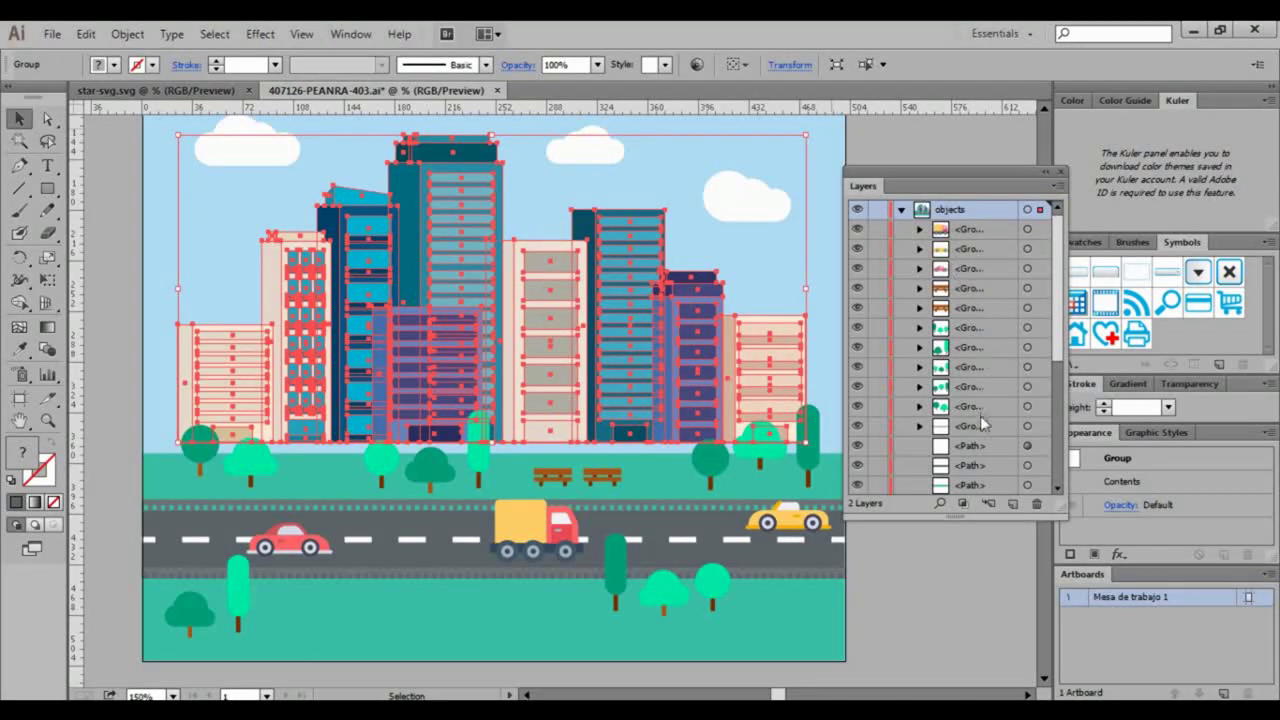
{"action": "scroll", "coordinate": [984, 422], "scroll_direction": "down", "scroll_amount": 3}
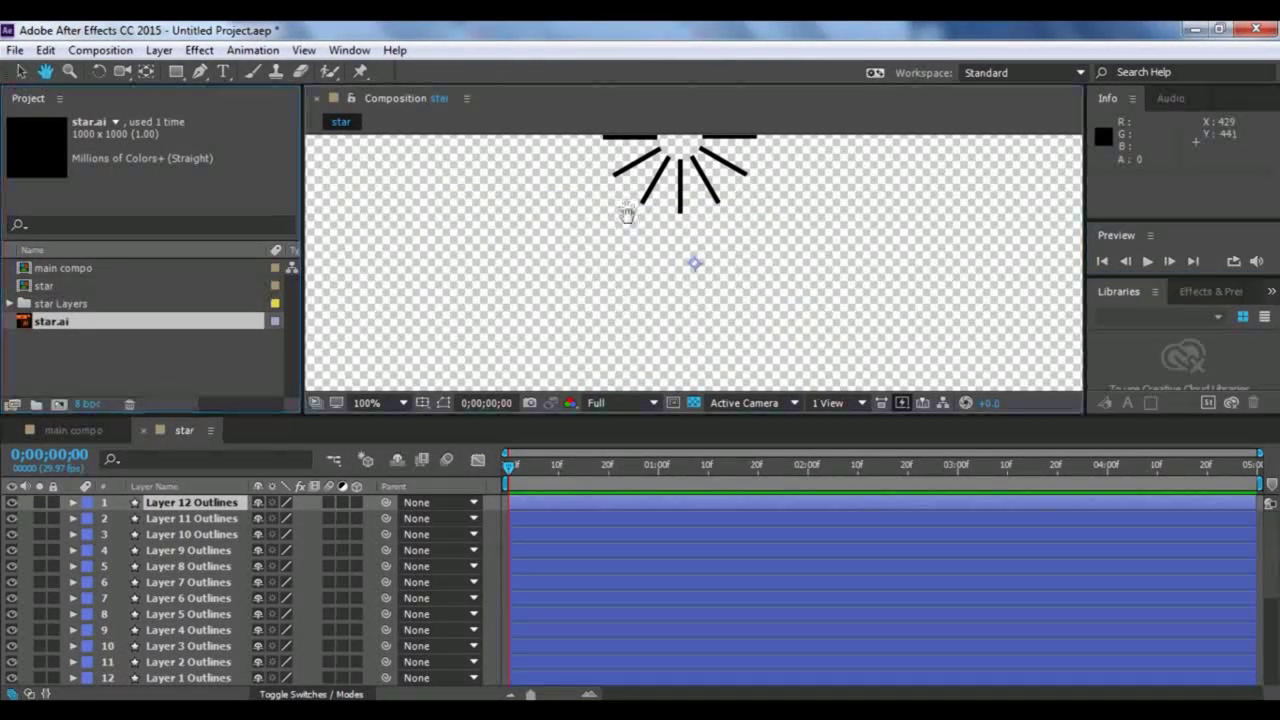
Scrub the star composition's first frames to preview the twelve-layer starburst animation
{"action": "scroll", "coordinate": [626, 280], "scroll_direction": "up", "scroll_amount": 3}
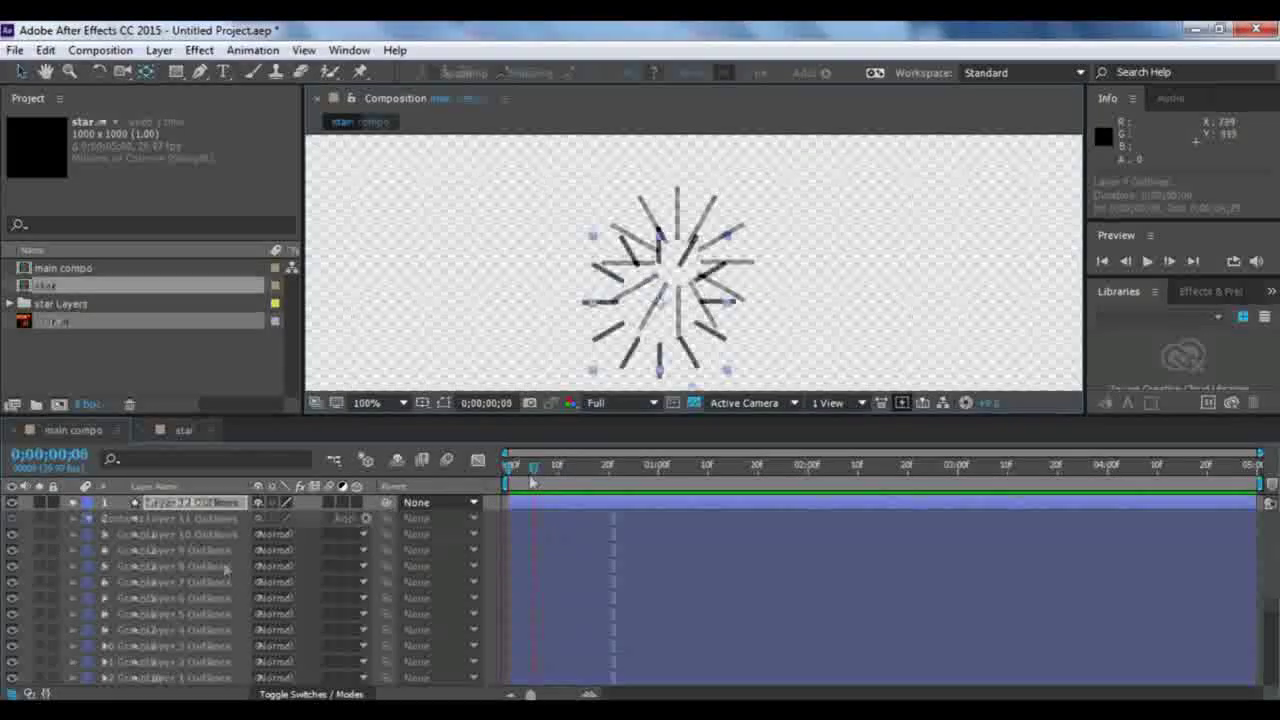
{"action": "left_click_drag", "start_coordinate": [549, 485], "coordinate": [498, 484]}
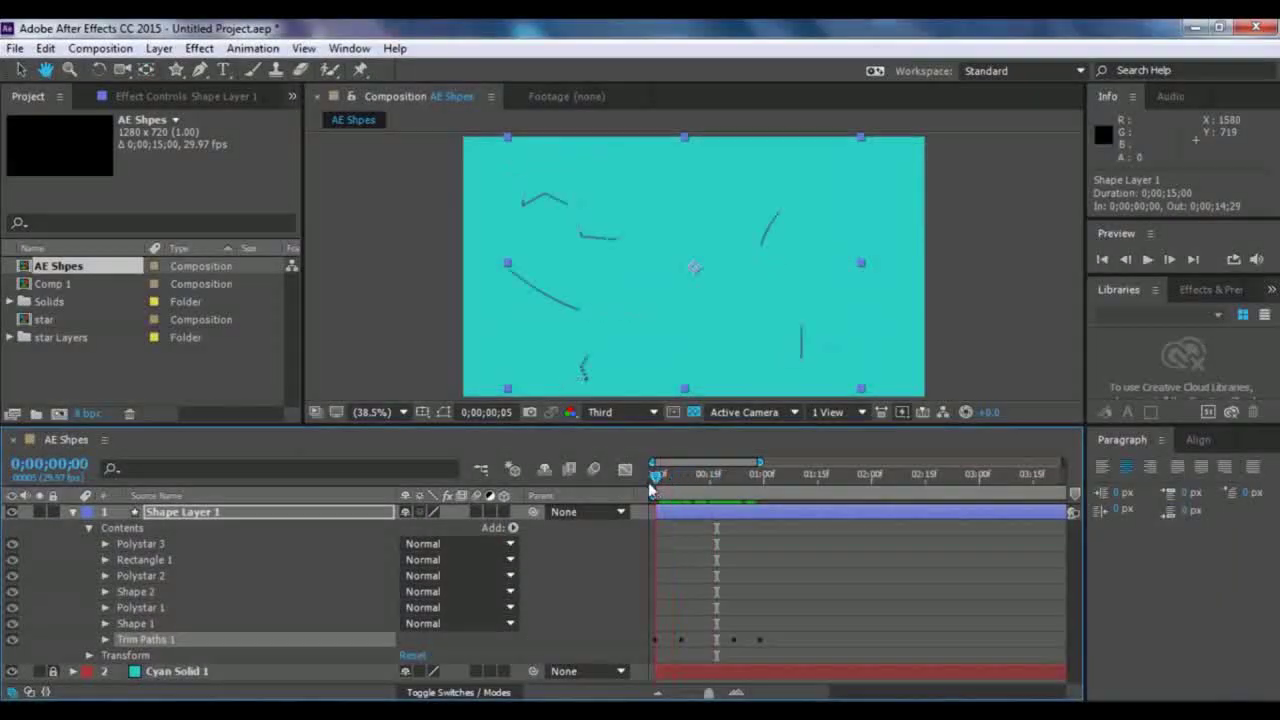
Move to an early frame and select the top Trim Paths Start keyframe to adjust its easing
{"action": "mouse_move", "coordinate": [657, 490]}
{"action": "left_mouse_down"}
{"action": "mouse_move", "coordinate": [736, 516]}
{"action": "mouse_move", "coordinate": [684, 514]}
{"action": "mouse_move", "coordinate": [706, 530]}
{"action": "mouse_move", "coordinate": [759, 540]}
{"action": "left_mouse_up"}
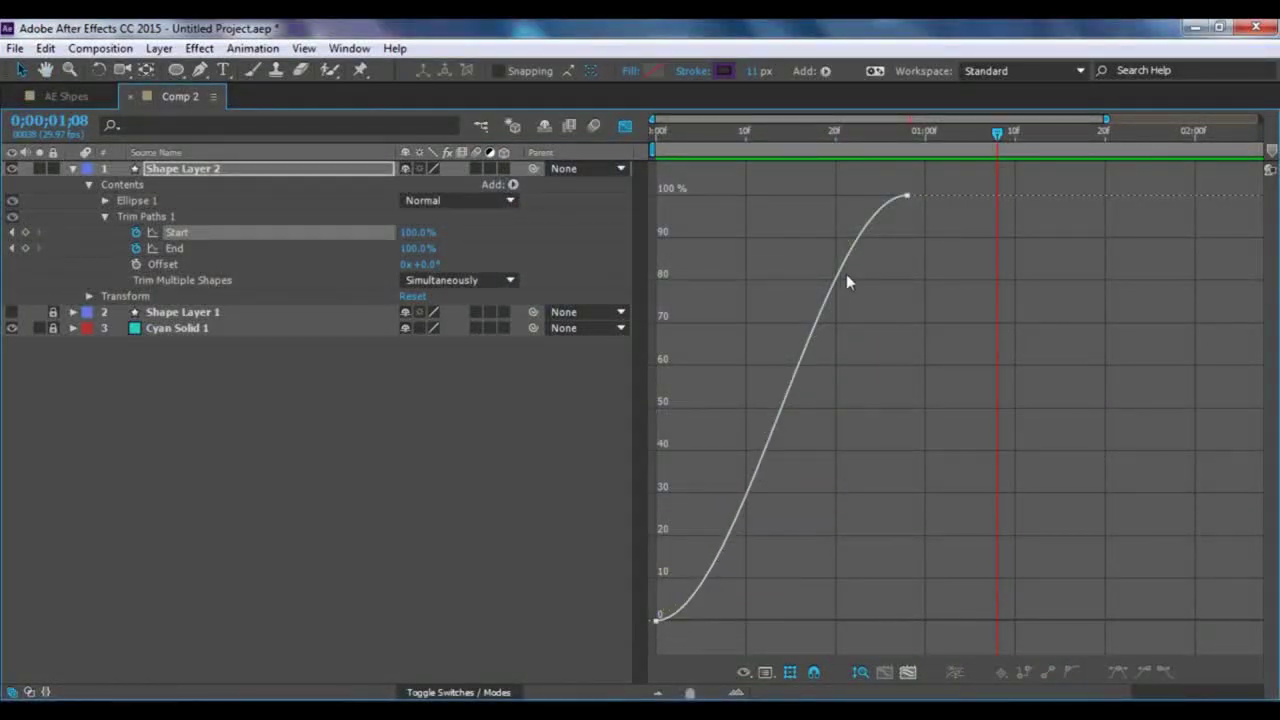
{"action": "left_click", "coordinate": [905, 198]}
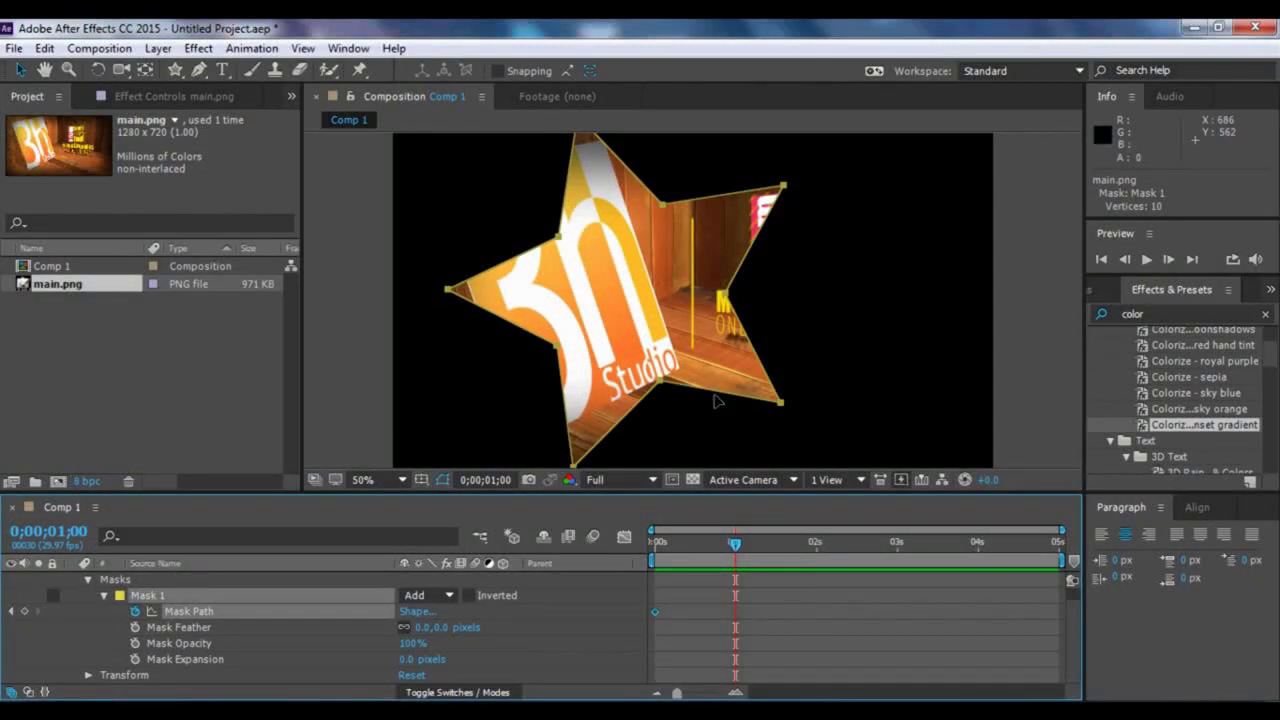
Slide the star mask right over the image, then preview its motion and the MOTION GRAPHICS COURSE text
{"action": "left_click_drag", "start_coordinate": [716, 400], "coordinate": [846, 385]}
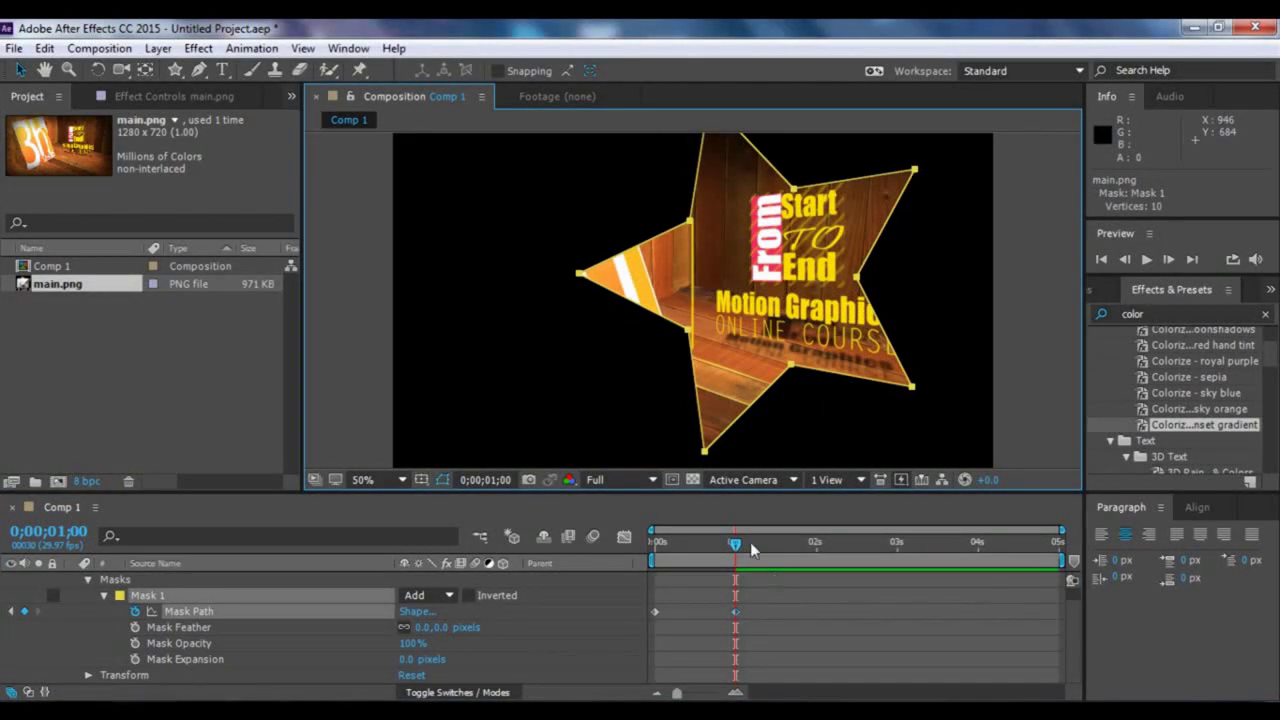
{"action": "left_click_drag", "start_coordinate": [736, 546], "coordinate": [636, 563]}
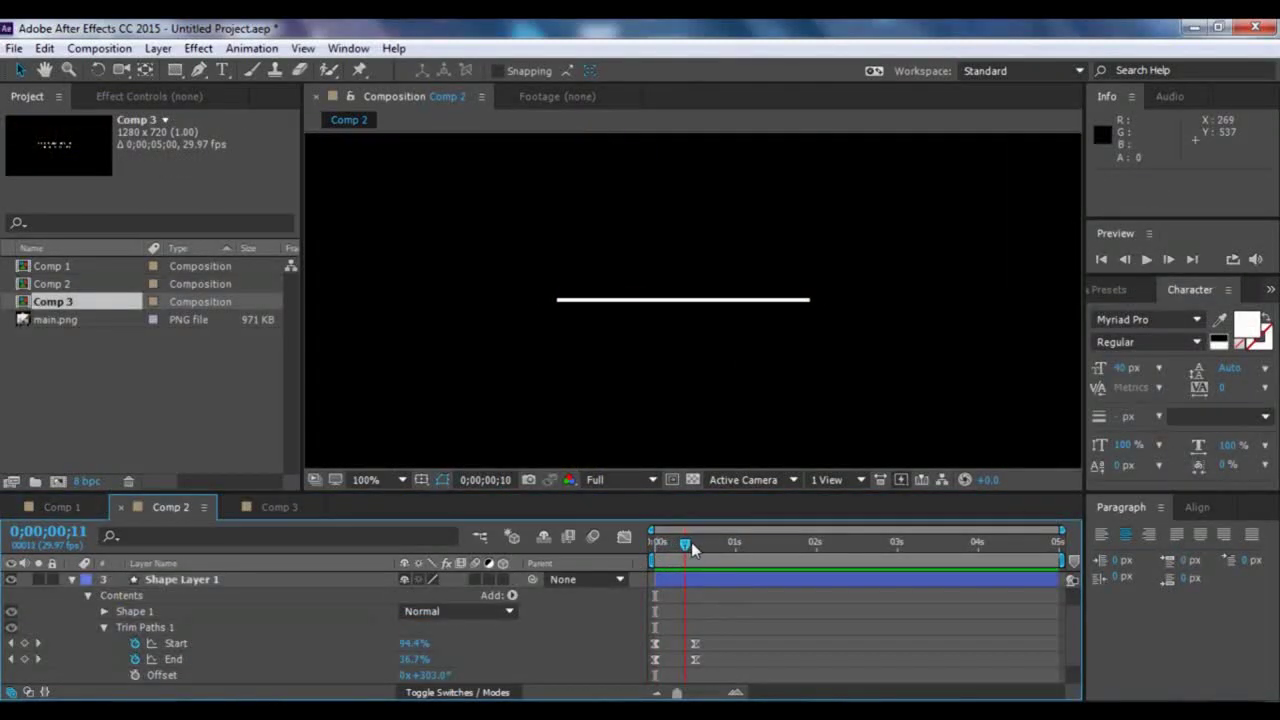
{"action": "left_click_drag", "start_coordinate": [702, 548], "coordinate": [740, 555]}
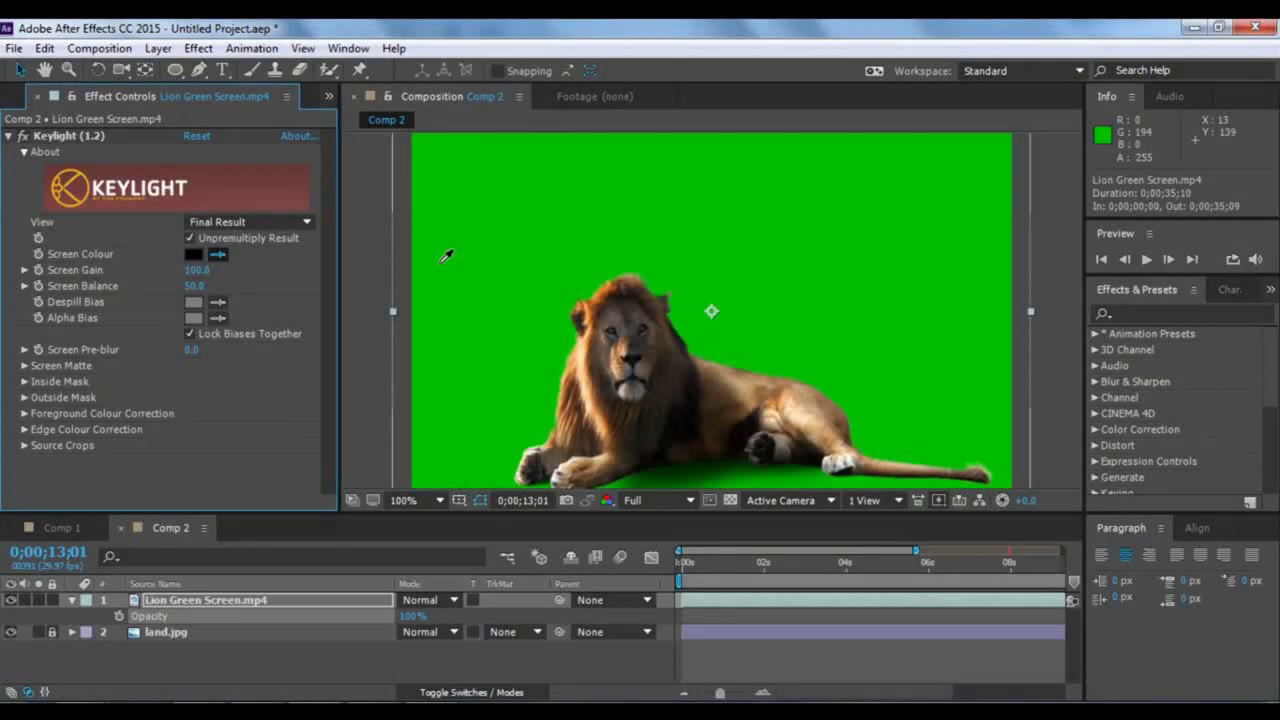
Key out the lion's green backdrop with the Screen Colour eyedropper and move the circle up over the green square
{"action": "left_click", "coordinate": [441, 262]}
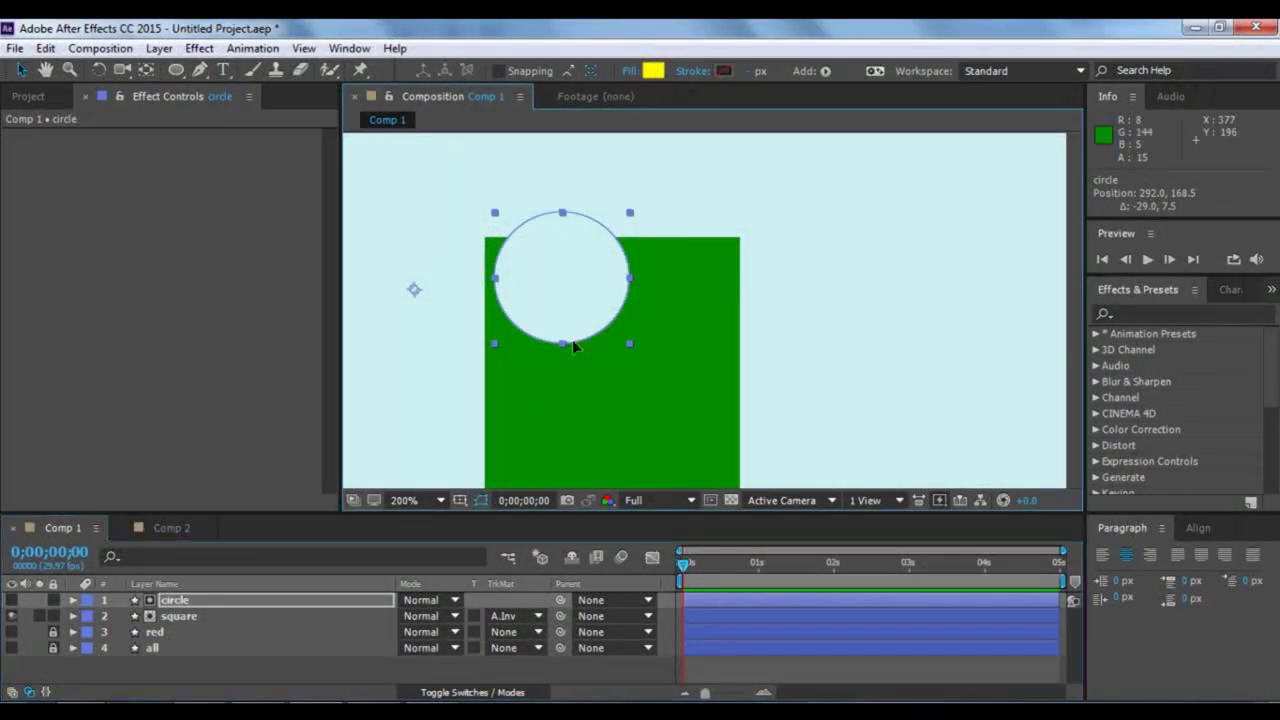
{"action": "mouse_move", "coordinate": [568, 341]}
{"action": "left_mouse_down"}
{"action": "mouse_move", "coordinate": [676, 293]}
{"action": "mouse_move", "coordinate": [568, 316]}
{"action": "left_mouse_up"}
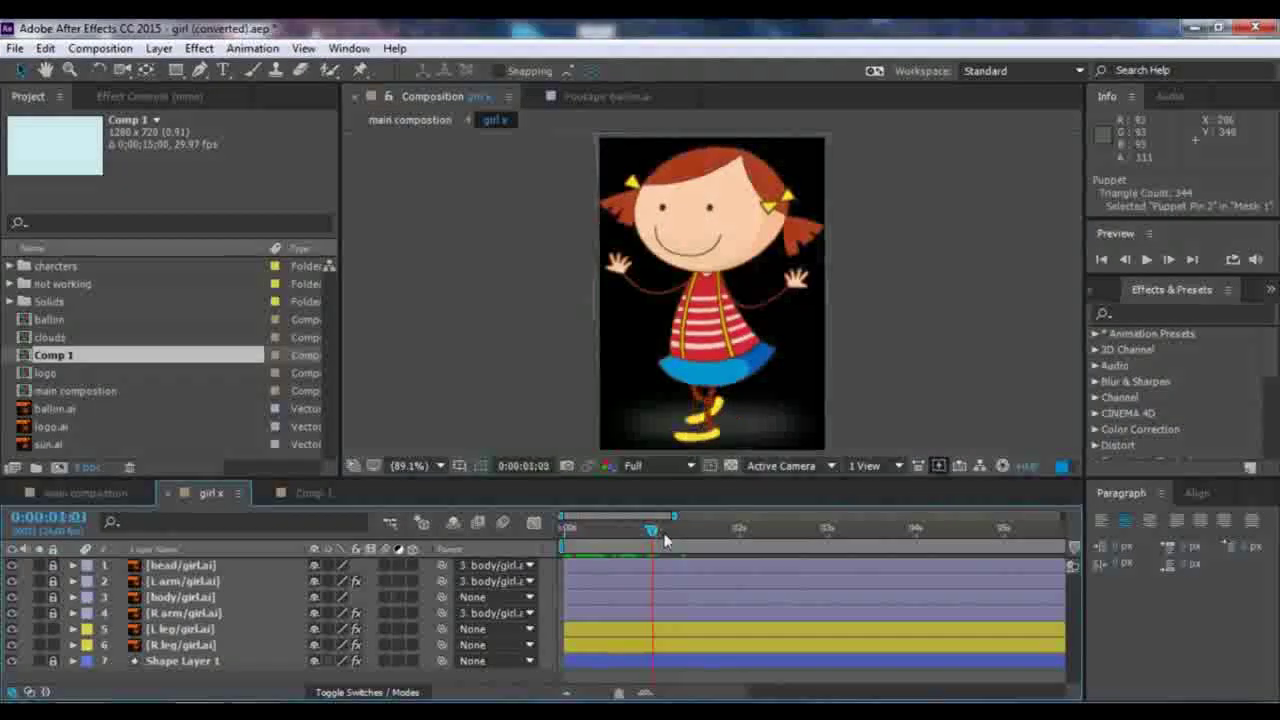
{"action": "mouse_move", "coordinate": [675, 540]}
{"action": "left_mouse_down"}
{"action": "mouse_move", "coordinate": [854, 561]}
{"action": "mouse_move", "coordinate": [519, 573]}
{"action": "left_mouse_up"}
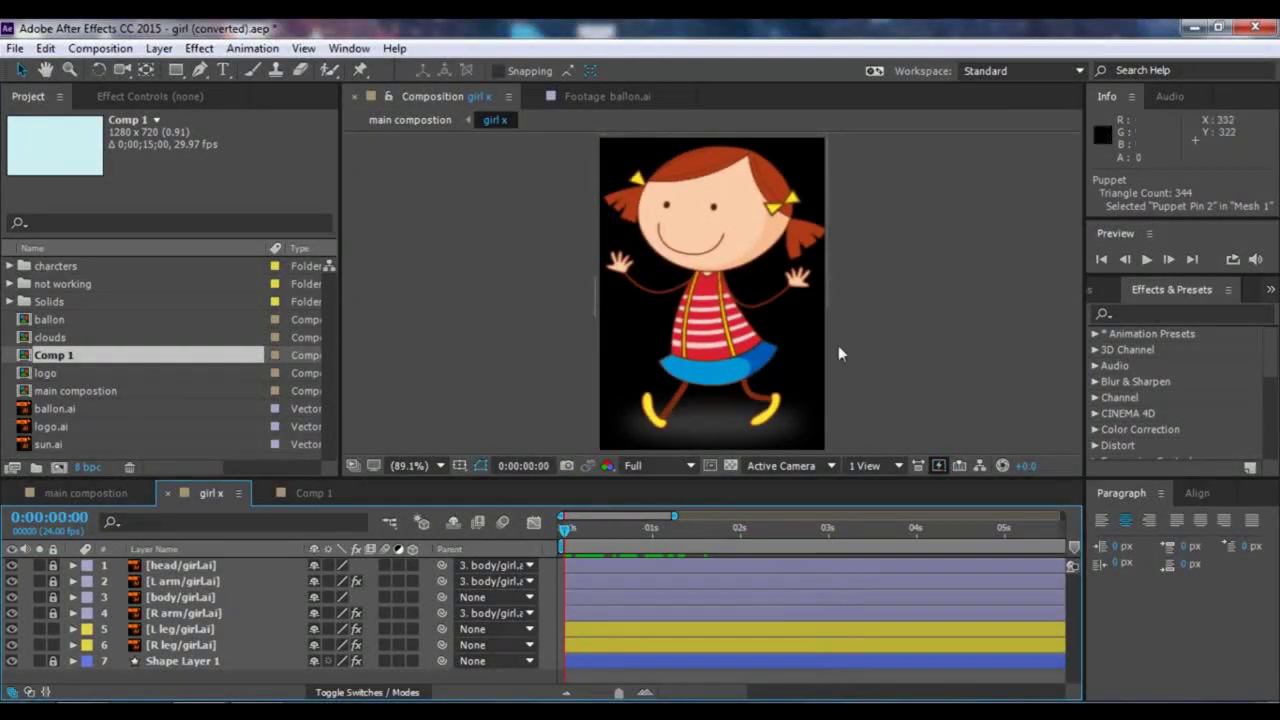
{"action": "key", "text": "period"}
{"action": "key", "text": "period"}
{"action": "key", "text": "period"}
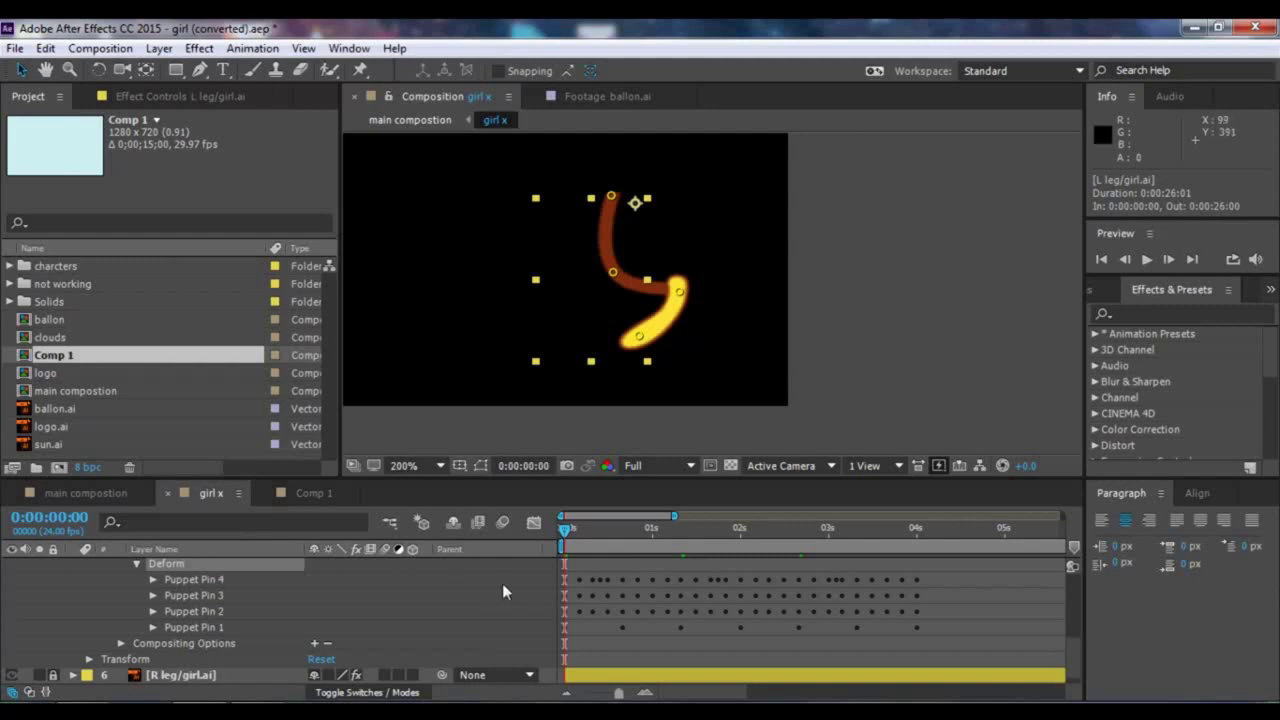
{"action": "left_click_drag", "start_coordinate": [565, 536], "coordinate": [707, 558]}
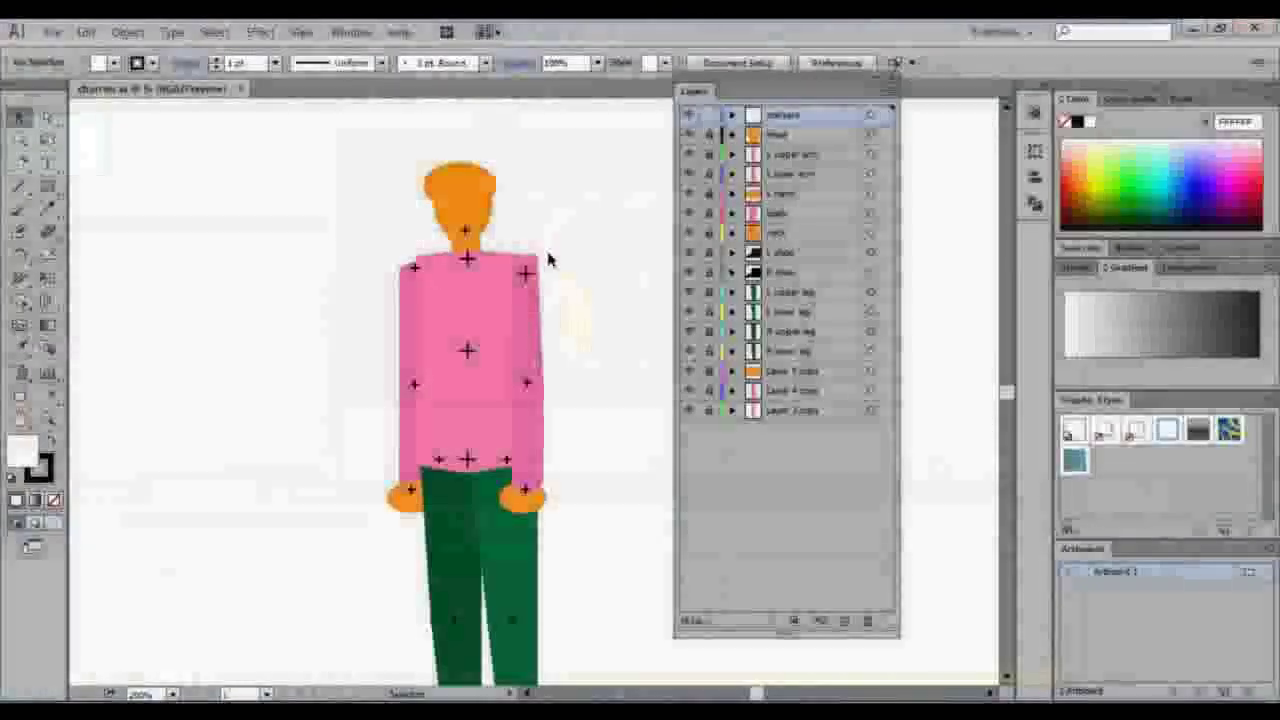
Pan to show the whole head, then rotate the pink L lower arm to horizontal and then diagonal
{"action": "left_click_drag", "start_coordinate": [409, 277], "coordinate": [365, 335]}
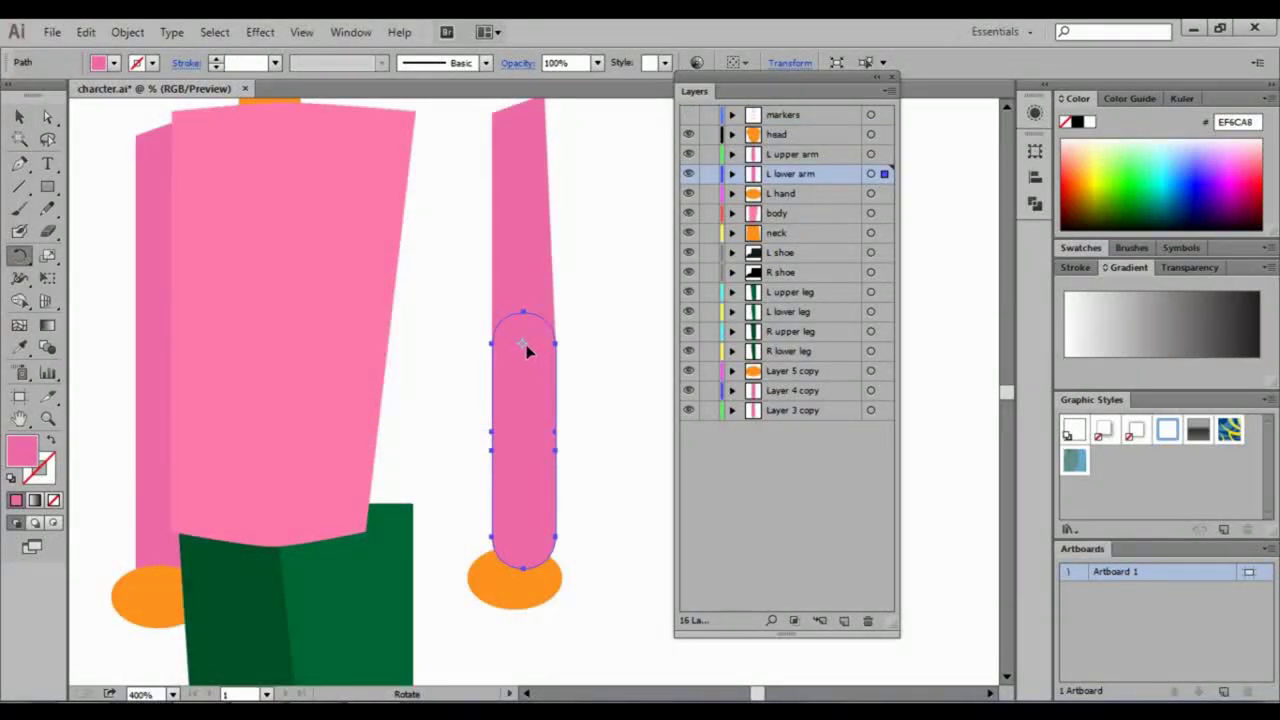
{"action": "left_click_drag", "start_coordinate": [518, 349], "coordinate": [520, 376]}
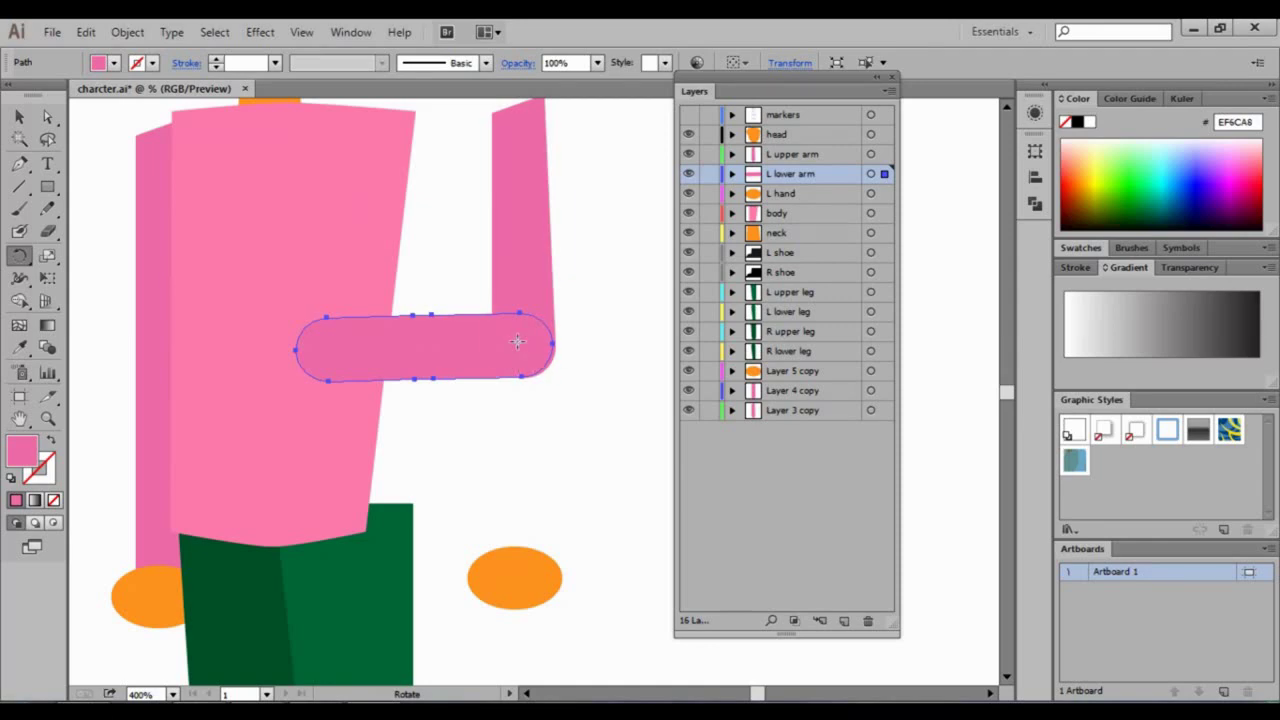
{"action": "left_click_drag", "start_coordinate": [403, 362], "coordinate": [466, 416]}
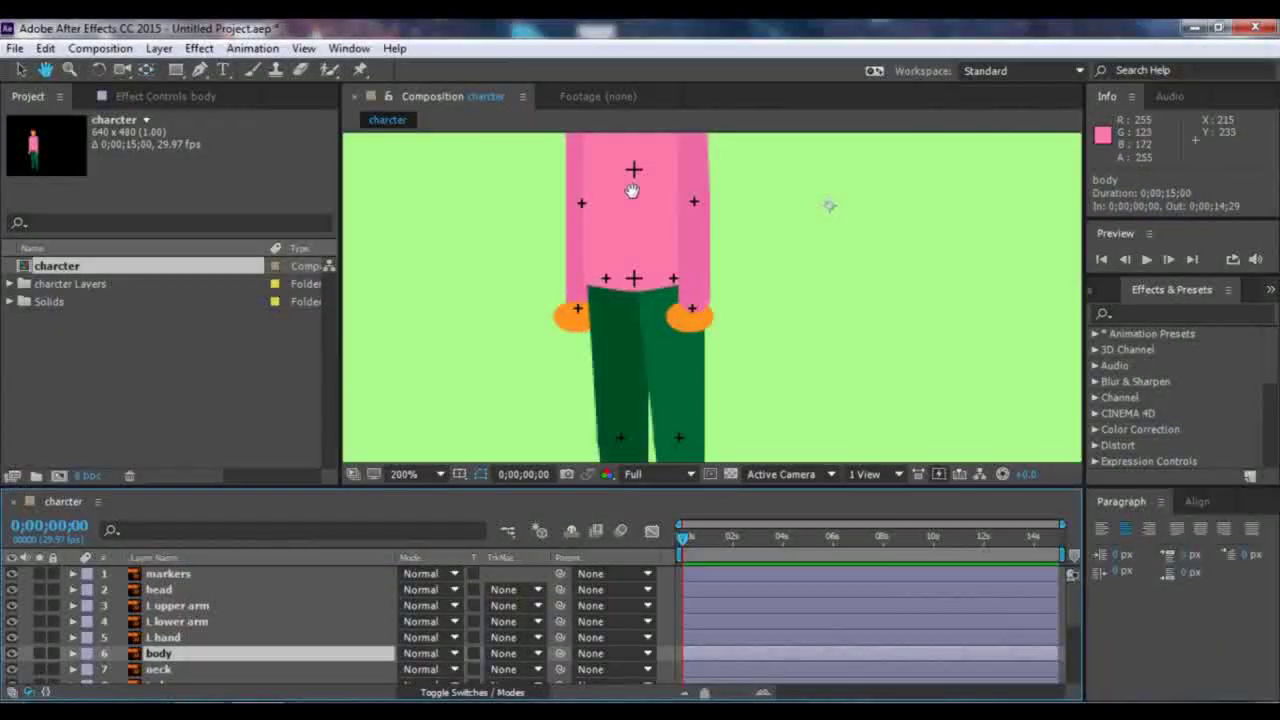
Move the body layer's anchor point to the waist with Pan Behind and show its Rotation
{"action": "left_click_drag", "start_coordinate": [663, 230], "coordinate": [663, 300]}
{"action": "key", "text": "y"}
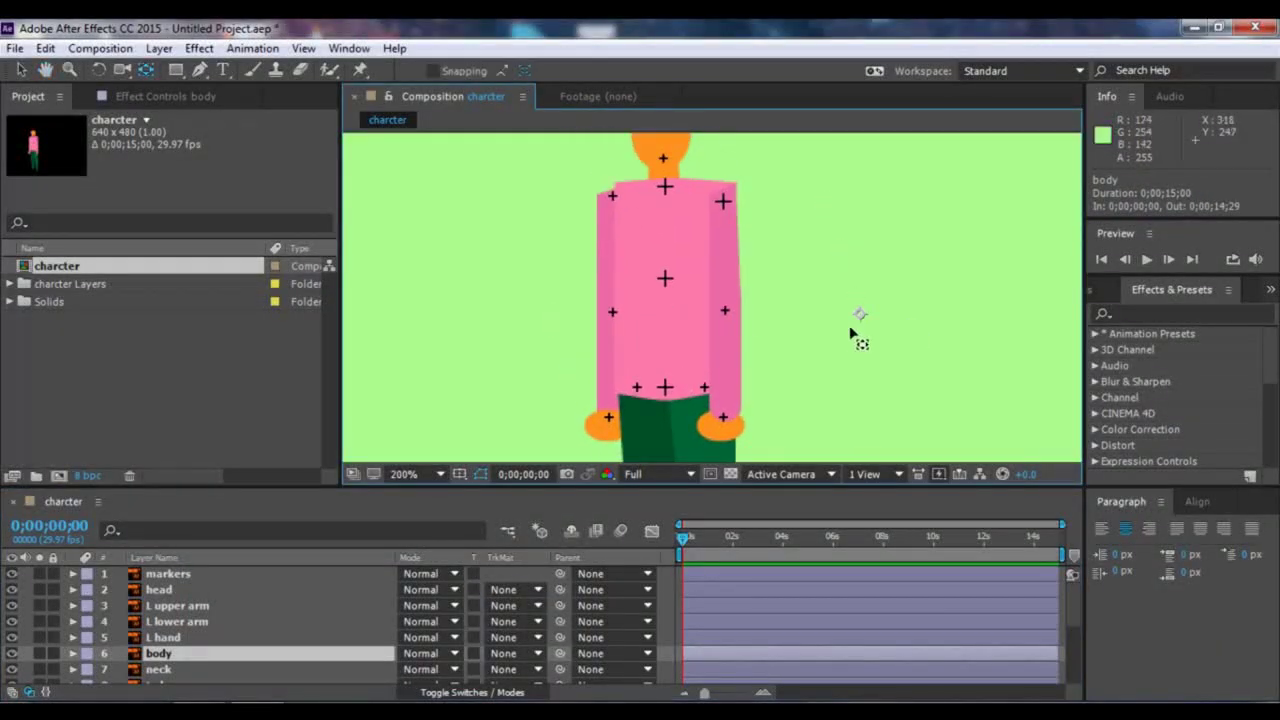
{"action": "left_click", "coordinate": [859, 315]}
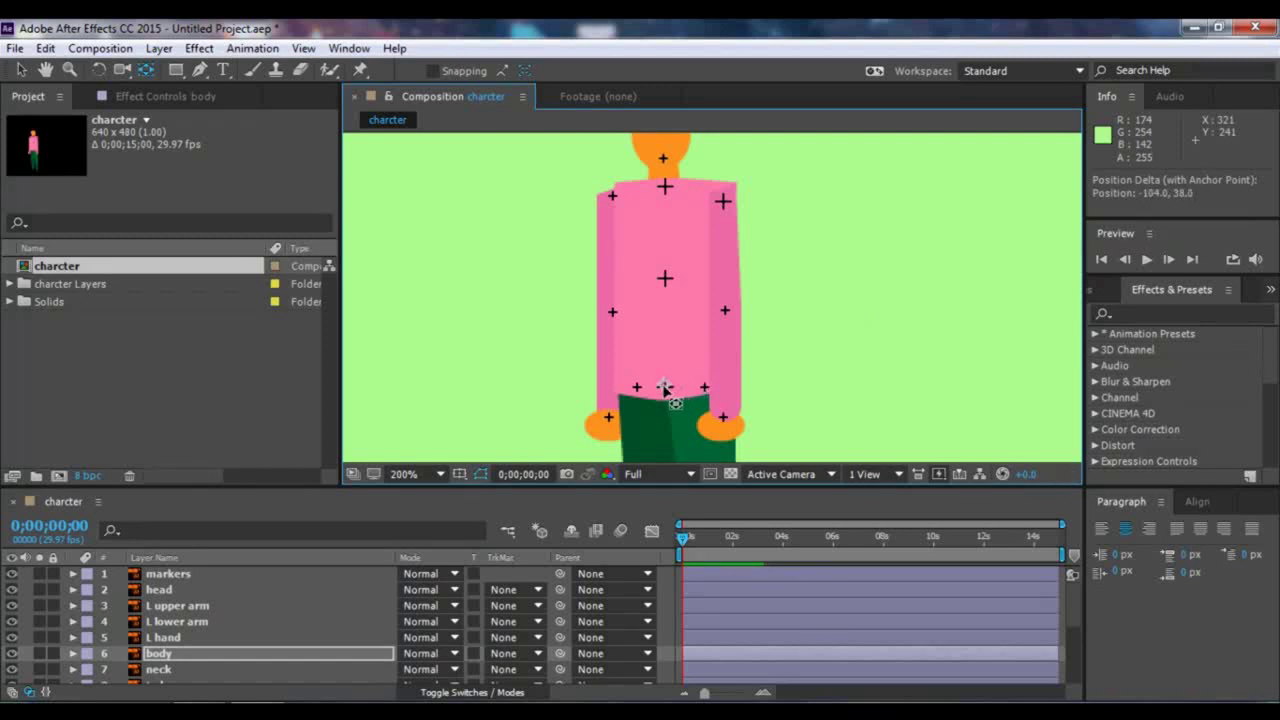
{"action": "key", "text": "r"}
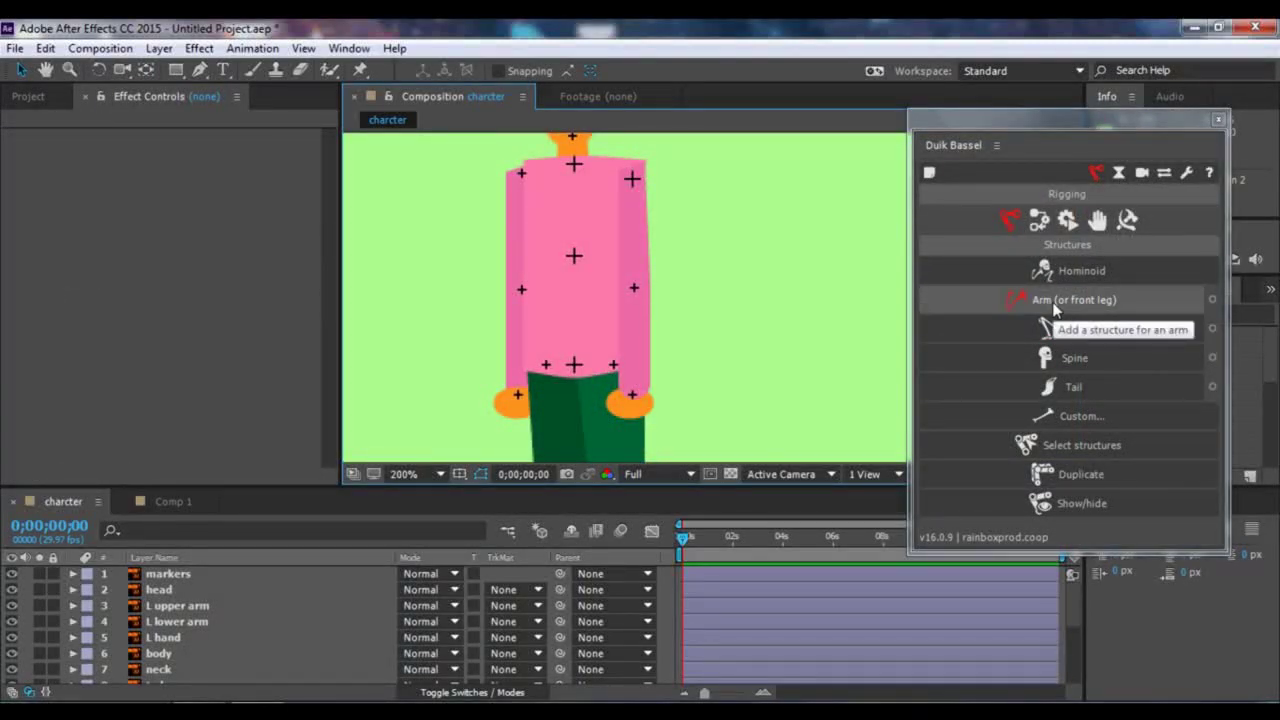
Add a Duik Bassel arm structure to the rig and select the second hand controller
{"action": "left_click", "coordinate": [1053, 305]}
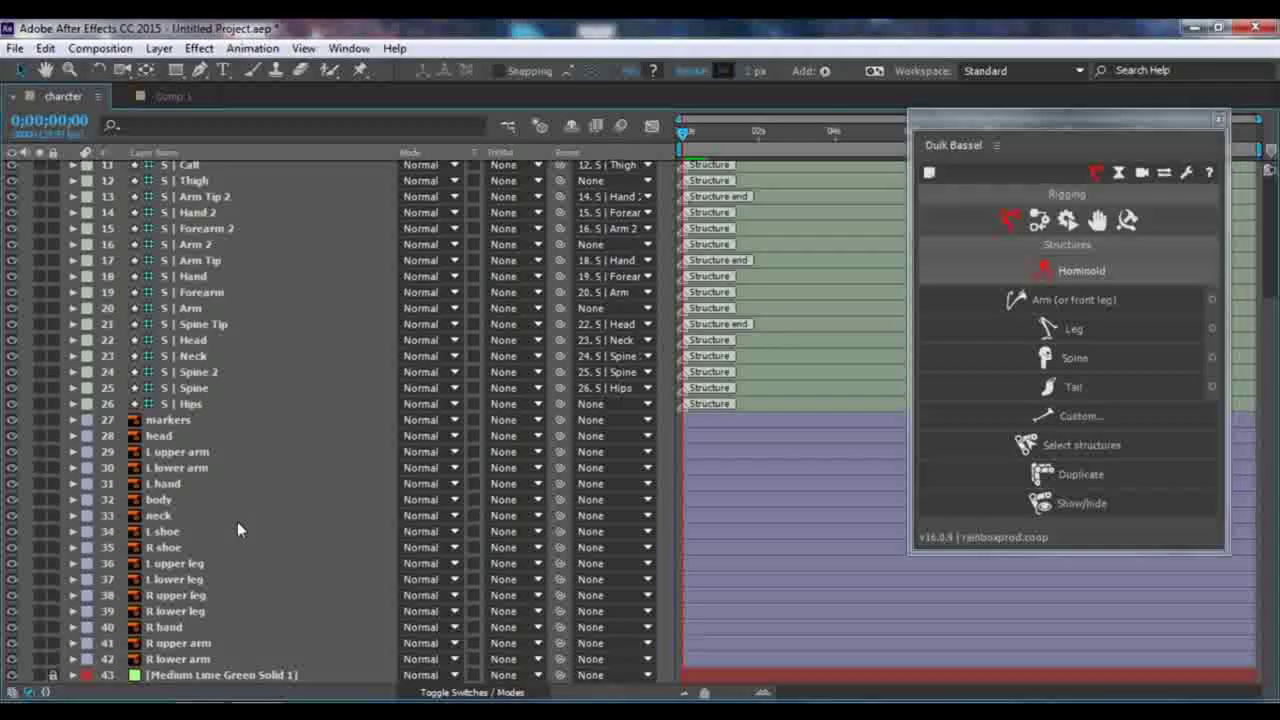
{"action": "scroll", "coordinate": [237, 521], "scroll_direction": "up", "scroll_amount": 2}
{"action": "scroll", "coordinate": [237, 531], "scroll_direction": "up", "scroll_amount": 5}
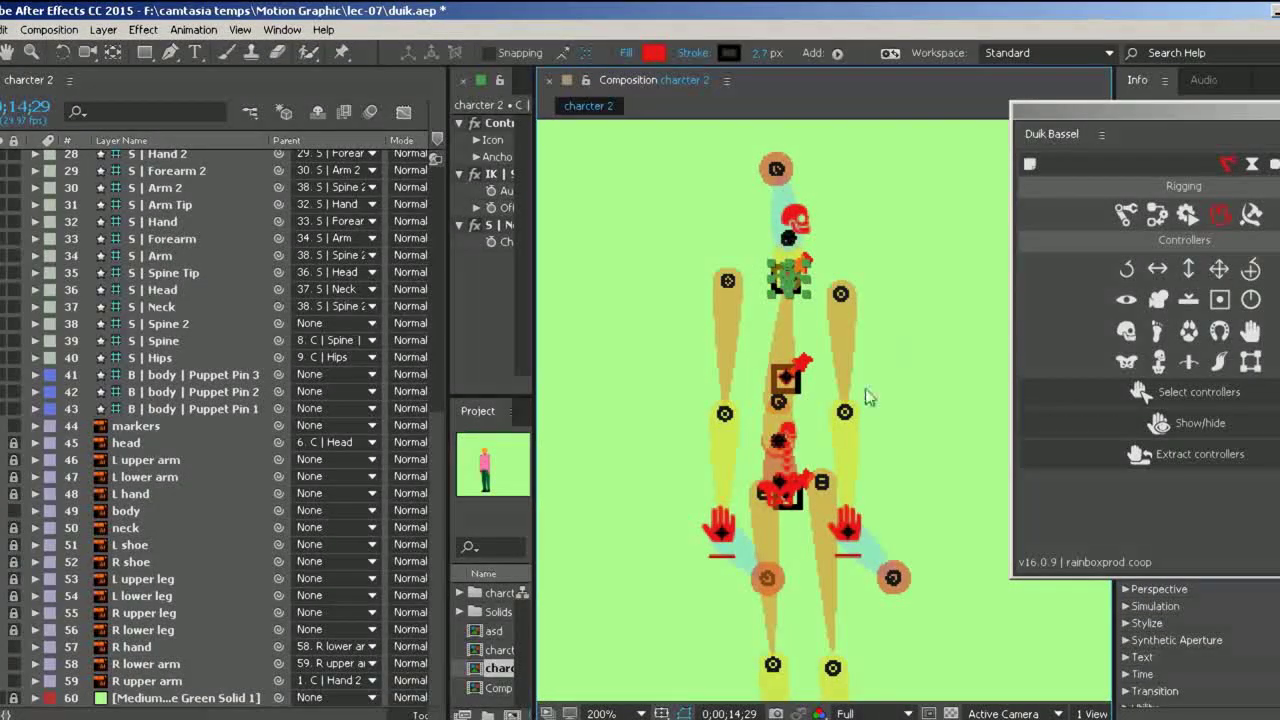
{"action": "left_click", "coordinate": [895, 565]}
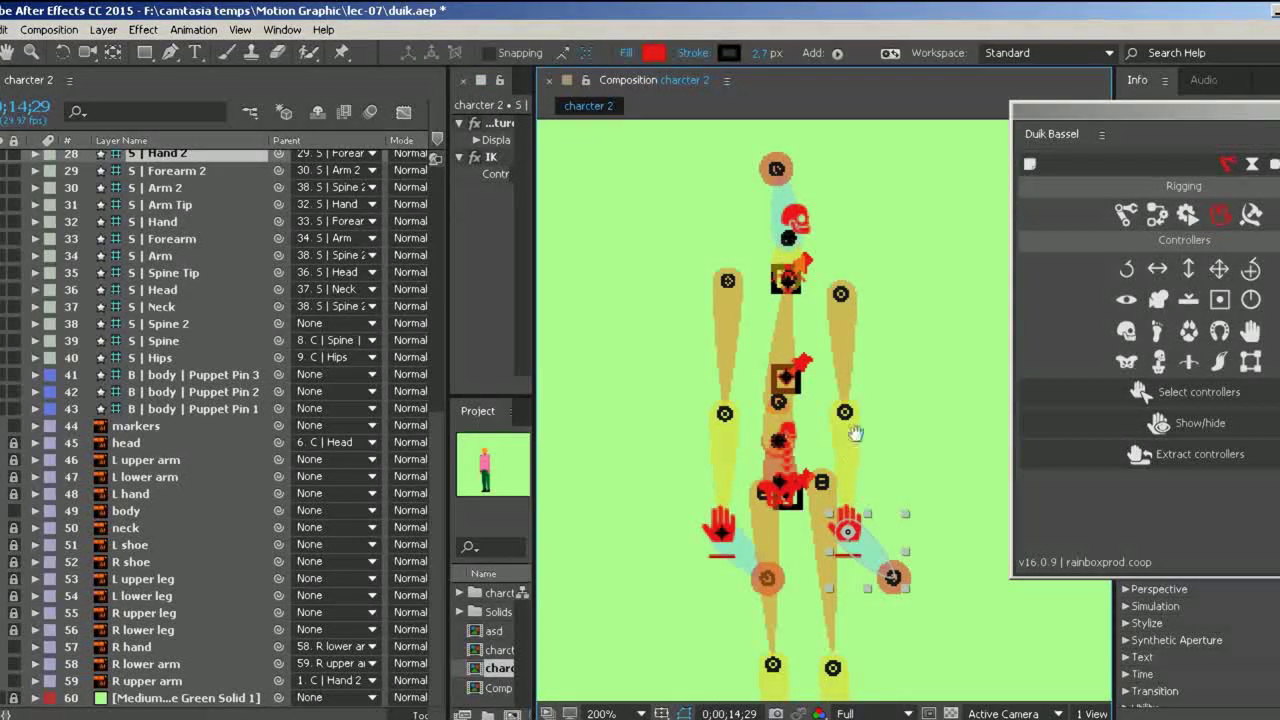
{"action": "scroll", "coordinate": [854, 383], "scroll_direction": "down", "scroll_amount": 3}
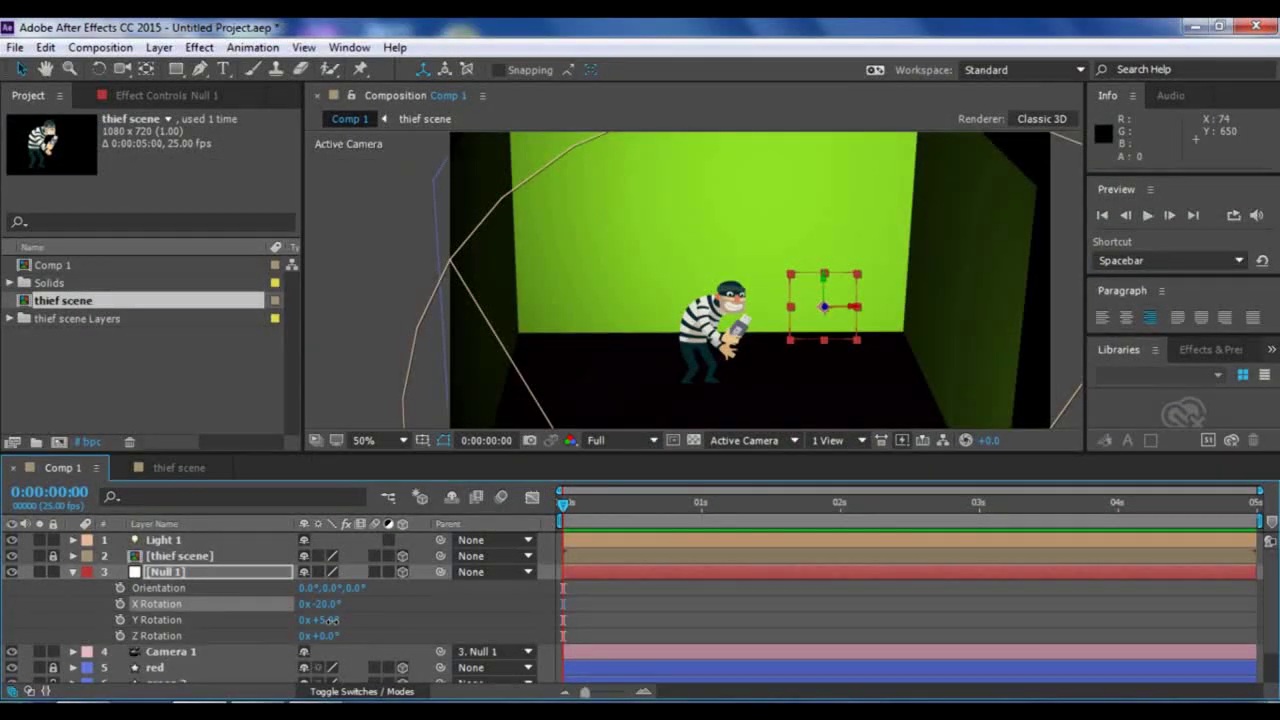
Turn Null 1 further on its Y axis and raise Light 1 in the Top view
{"action": "mouse_move", "coordinate": [318, 620]}
{"action": "left_mouse_down"}
{"action": "mouse_move", "coordinate": [340, 620]}
{"action": "mouse_move", "coordinate": [295, 621]}
{"action": "mouse_move", "coordinate": [345, 620]}
{"action": "left_mouse_up"}
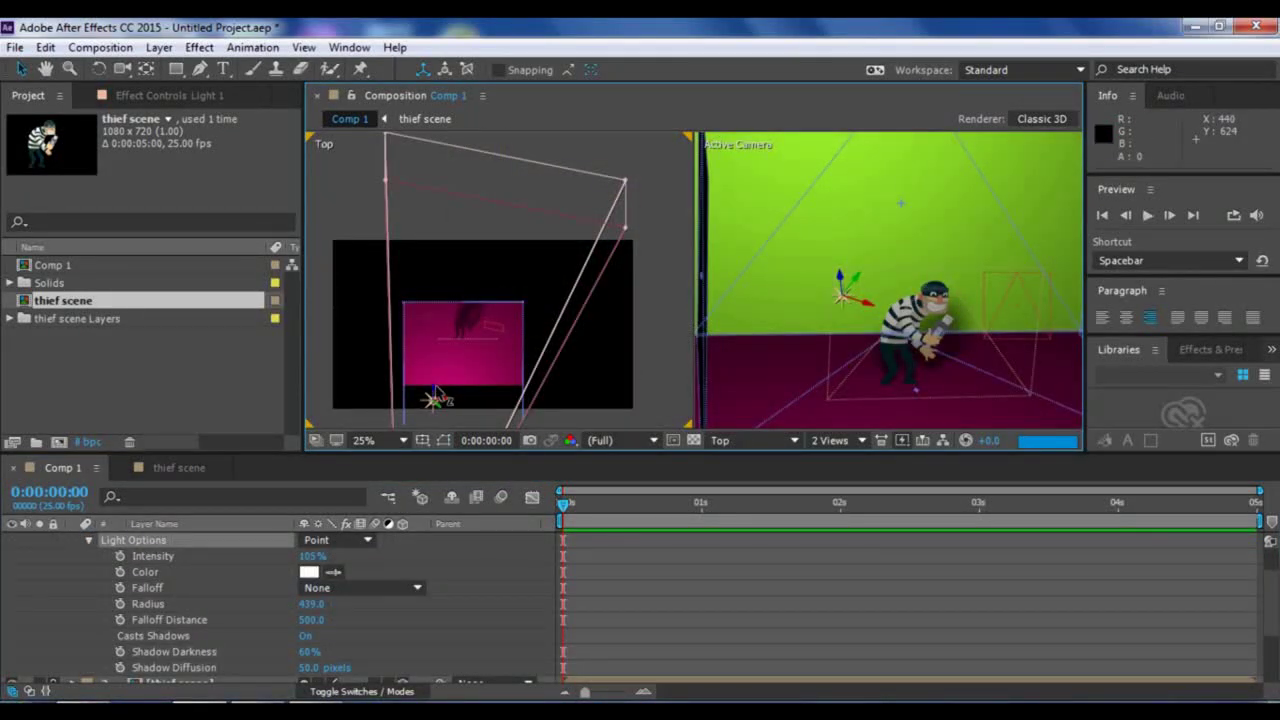
{"action": "left_click_drag", "start_coordinate": [436, 392], "coordinate": [457, 345]}
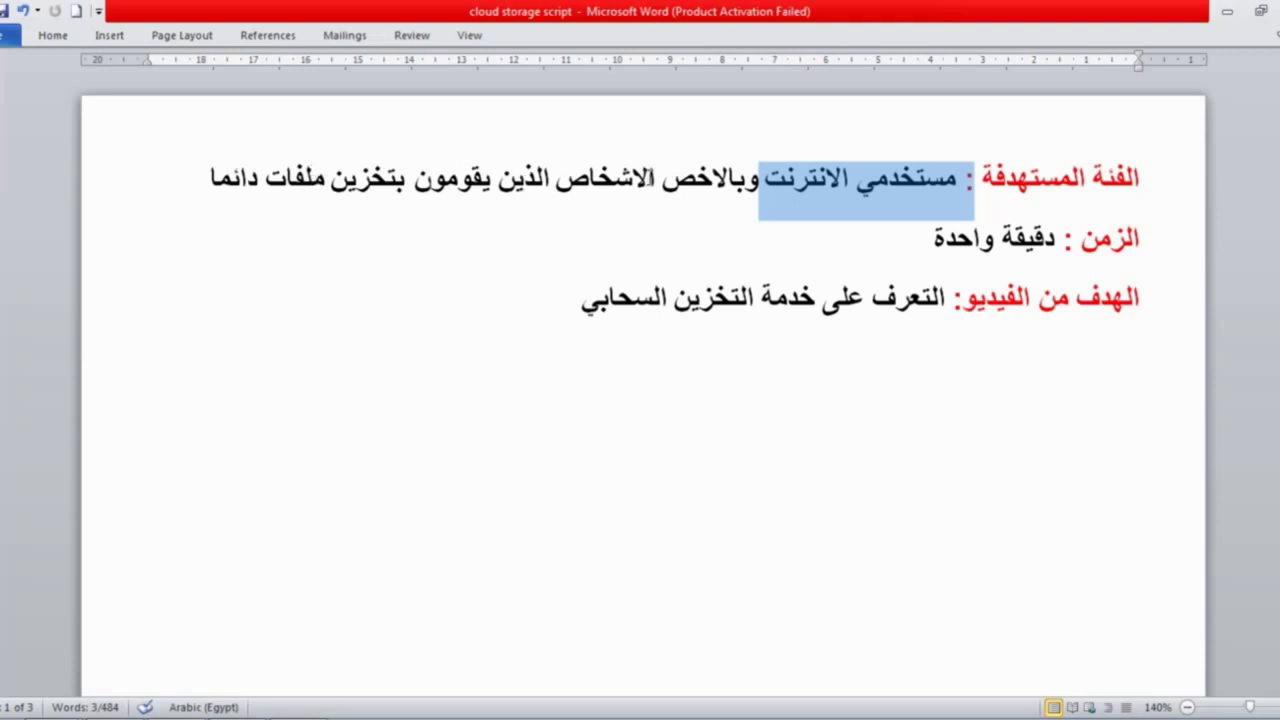
Select the rest of the script's first line and scroll through the document
{"action": "left_click_drag", "start_coordinate": [655, 180], "coordinate": [209, 199]}
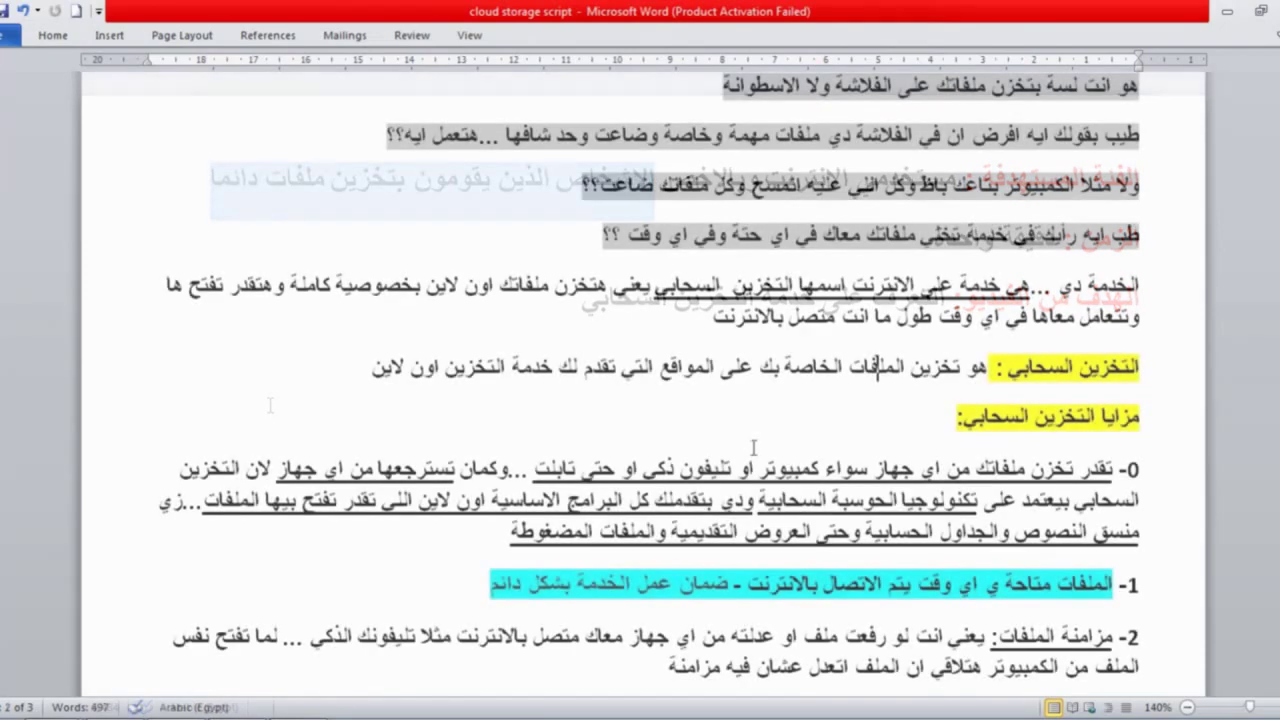
{"action": "scroll", "coordinate": [754, 447], "scroll_direction": "down", "scroll_amount": 1}
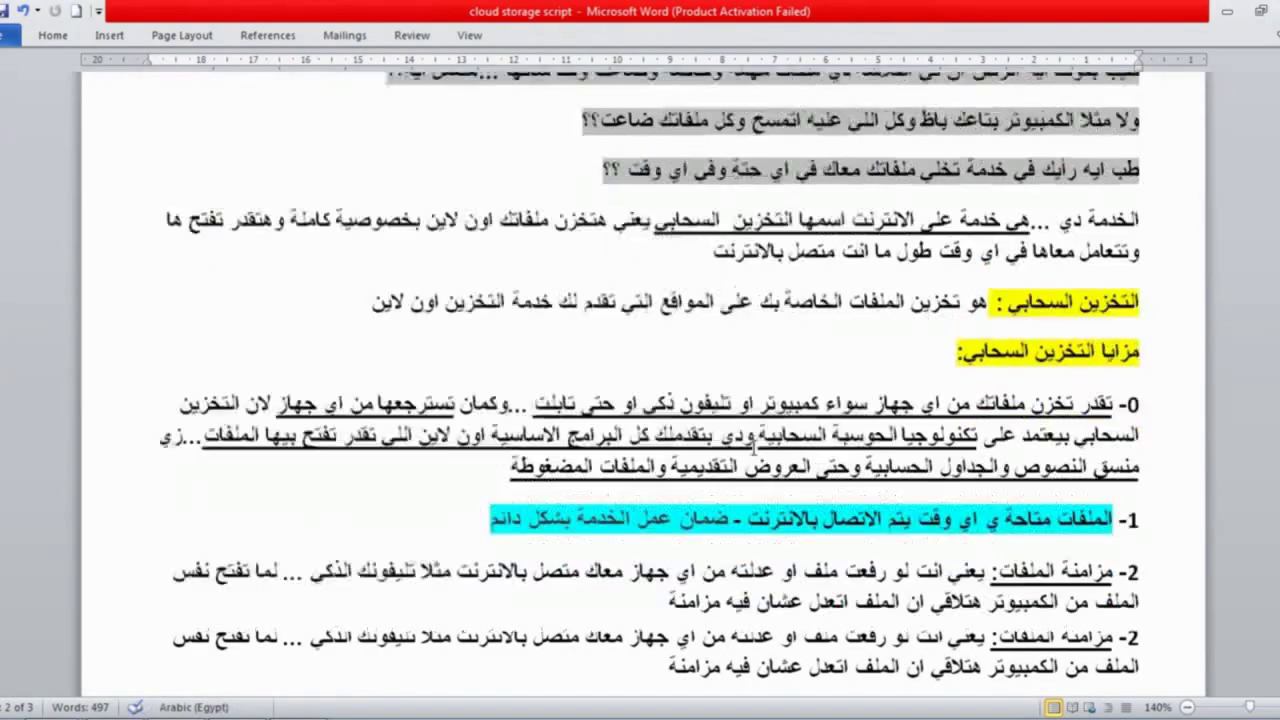
{"action": "scroll", "coordinate": [754, 447], "scroll_direction": "up", "scroll_amount": 2}
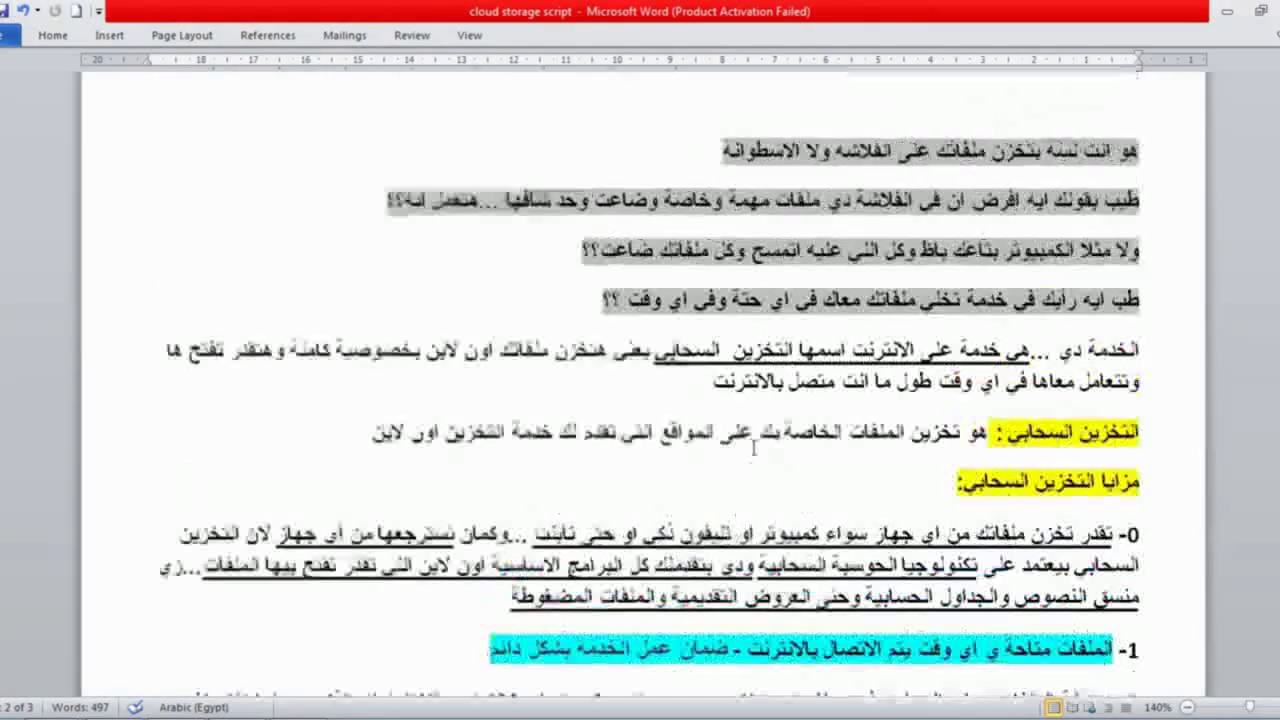
{"action": "scroll", "coordinate": [754, 447], "scroll_direction": "down", "scroll_amount": 2}
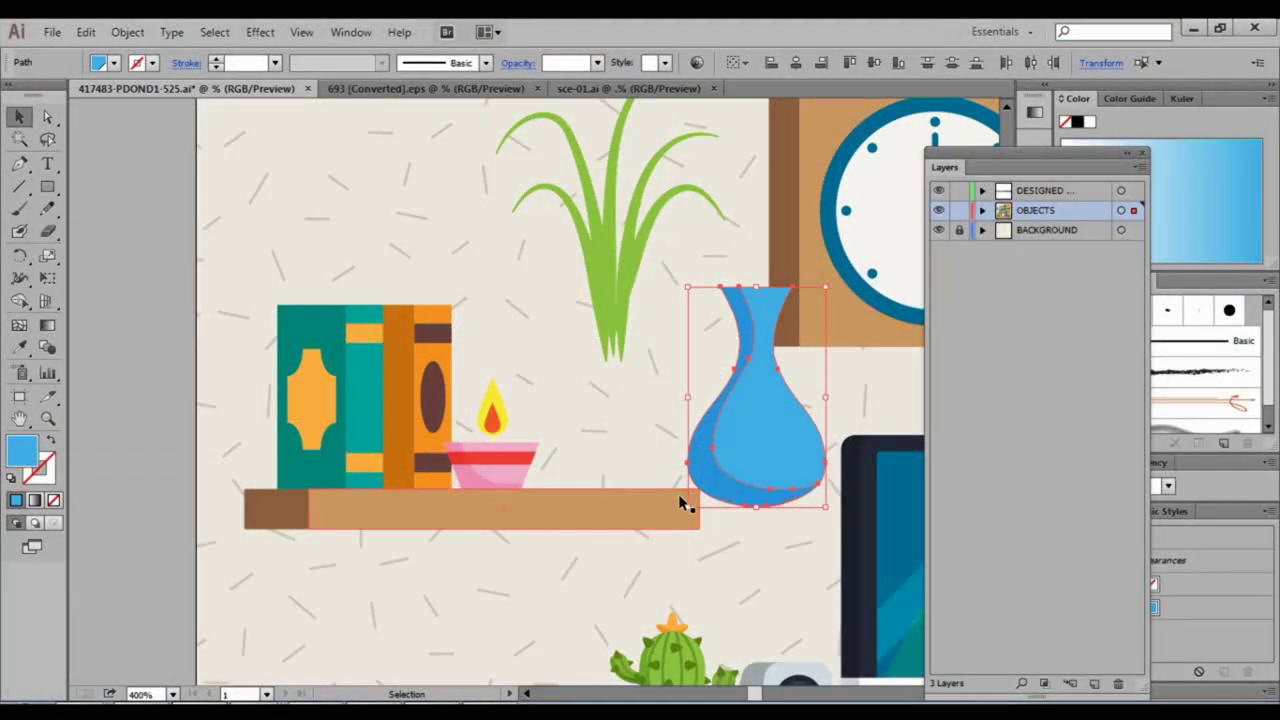
Delete and restore the blue vase, then place it on the shelf beside the candle
{"action": "key", "text": "Delete"}
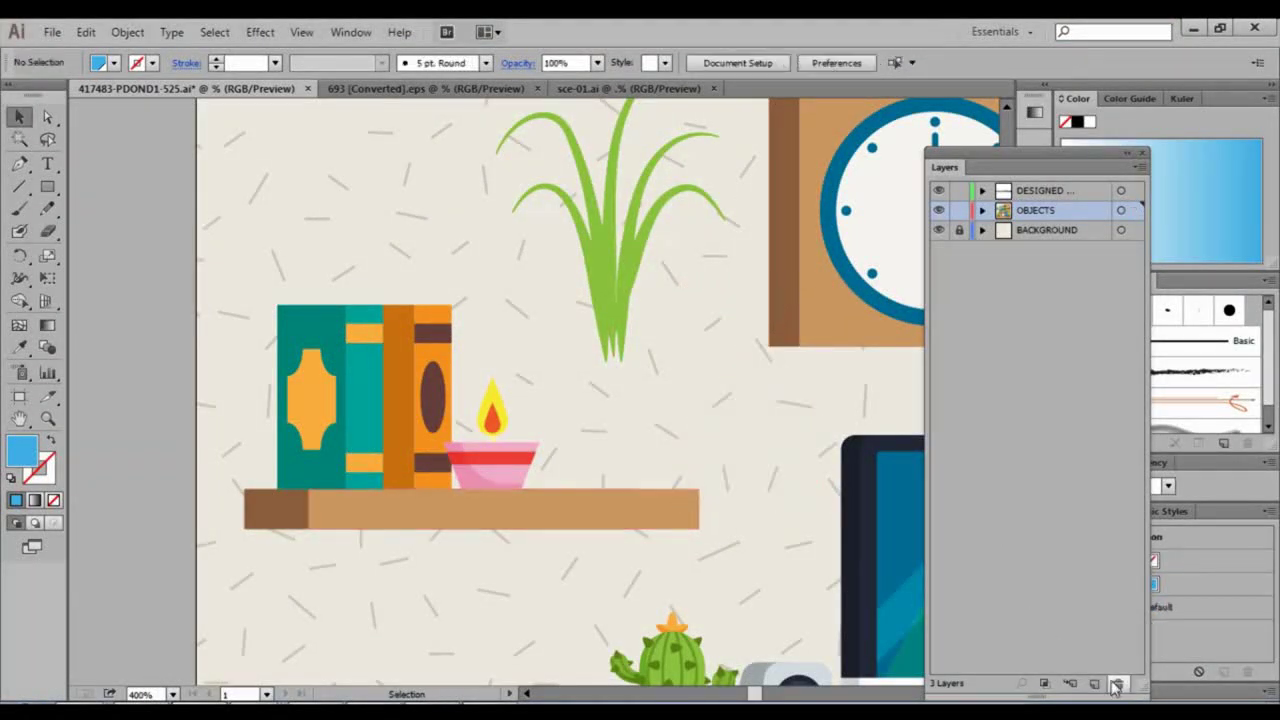
{"action": "key", "text": "ctrl+v"}
{"action": "left_click_drag", "start_coordinate": [806, 403], "coordinate": [660, 395]}
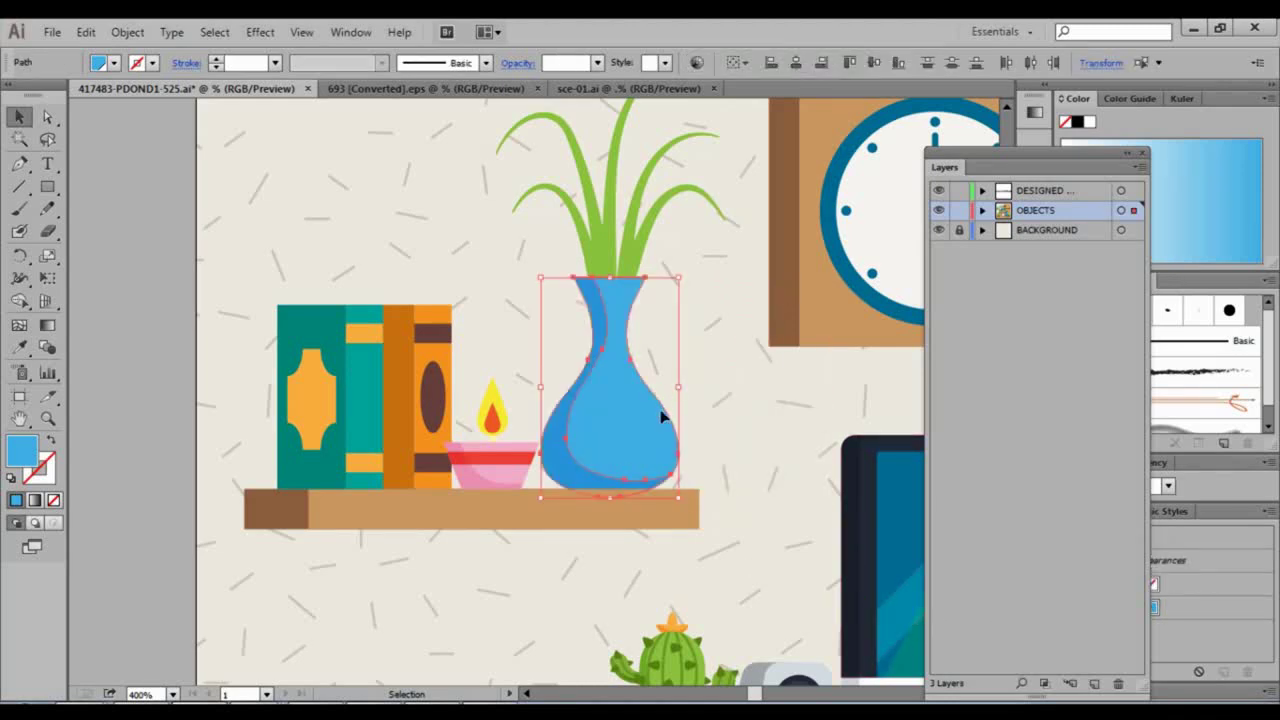